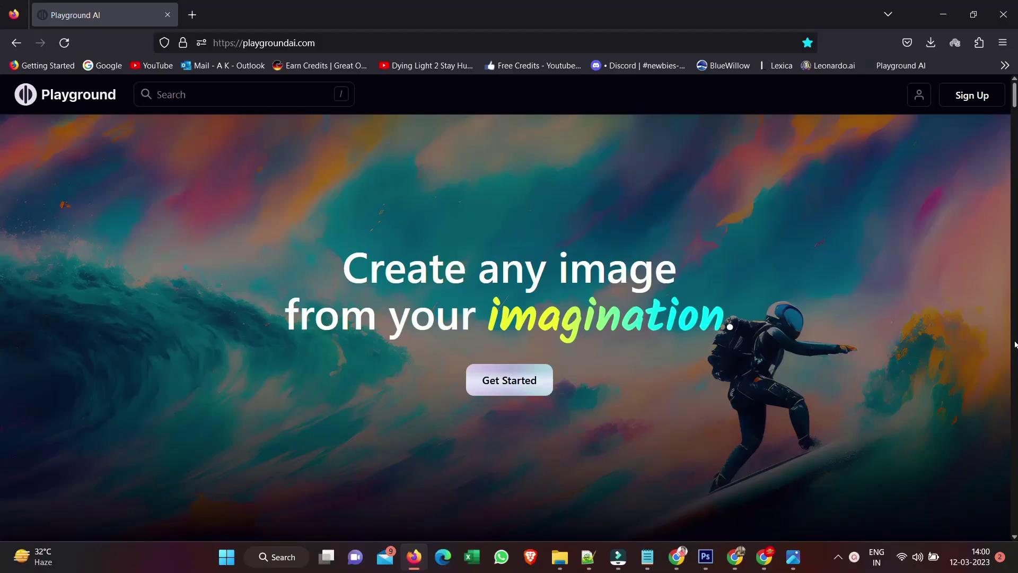
Step: Scroll down the Playground AI homepage and back up to the banner
scroll(995, 278, down, 10)
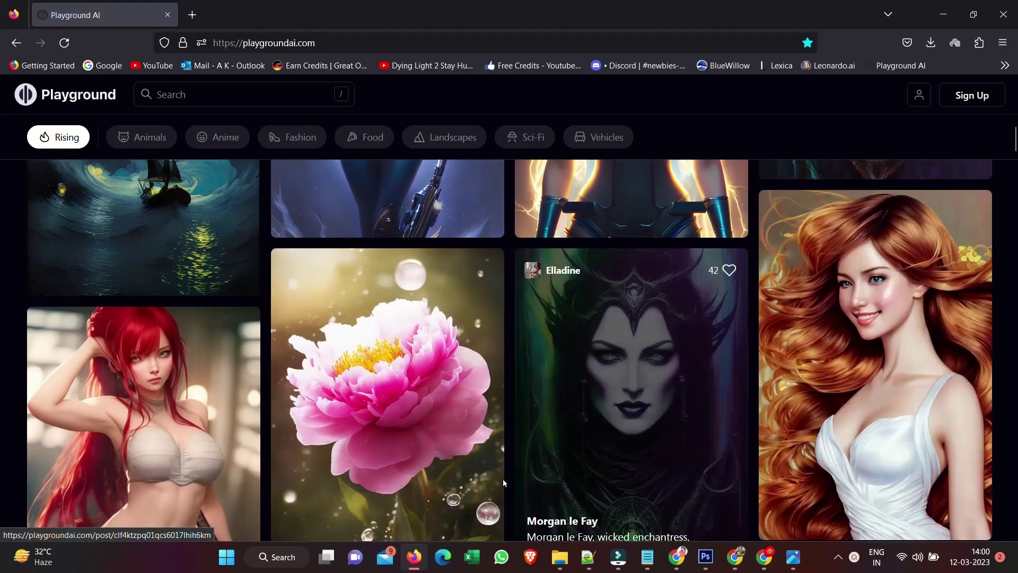
scroll(819, 370, down, 4)
scroll(820, 369, down, 6)
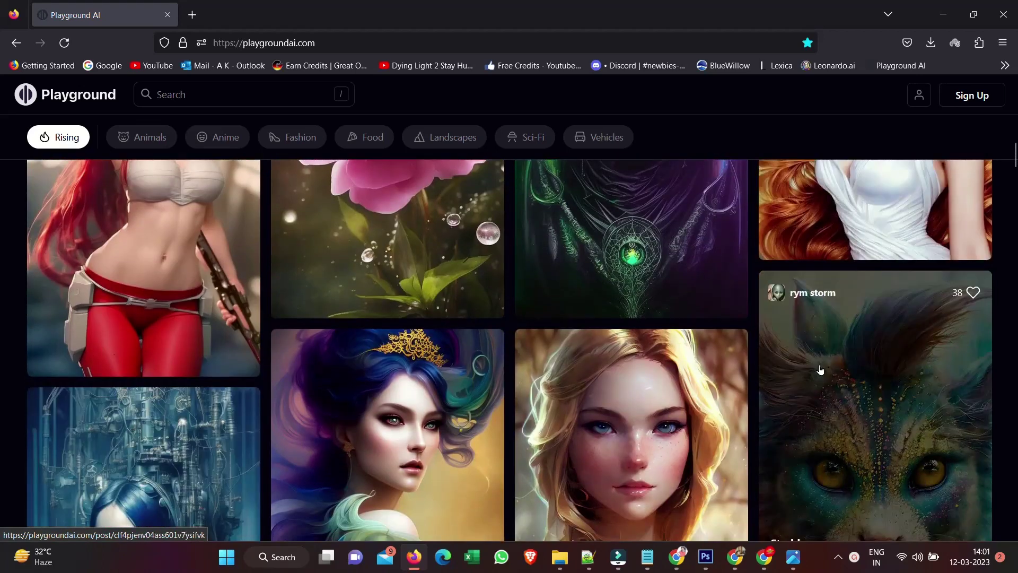
scroll(945, 338, down, 4)
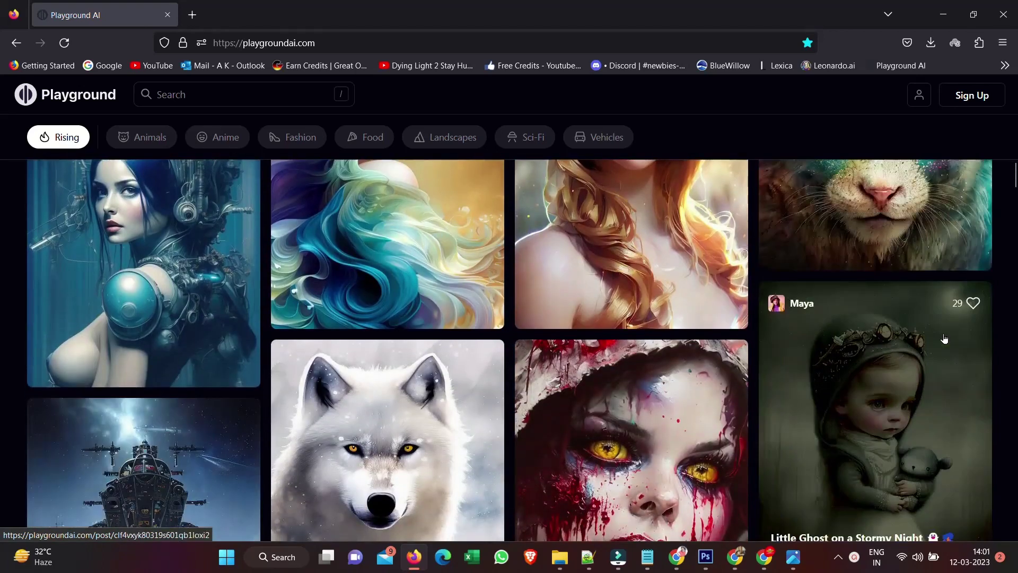
scroll(945, 339, down, 1)
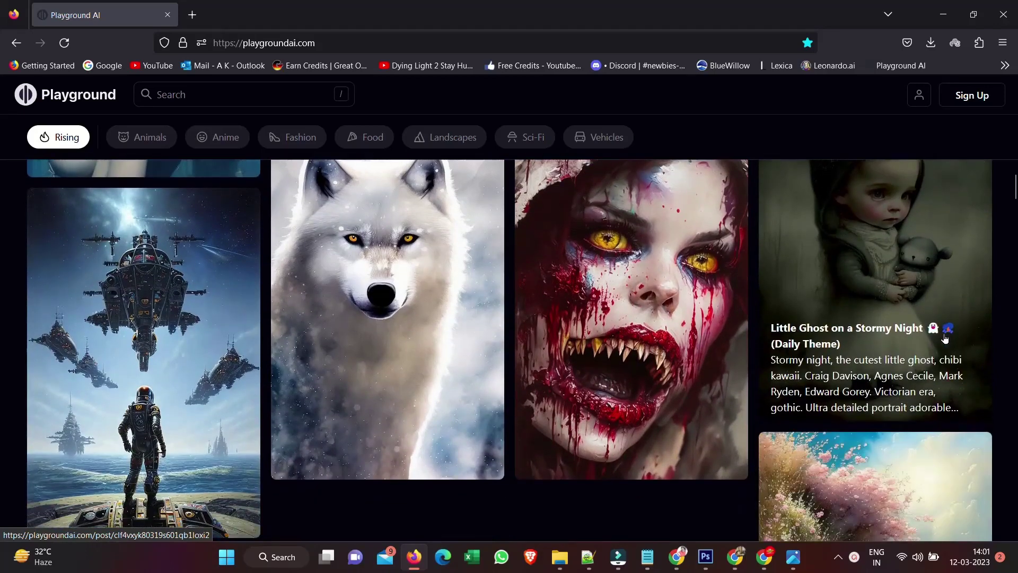
scroll(945, 339, up, 12)
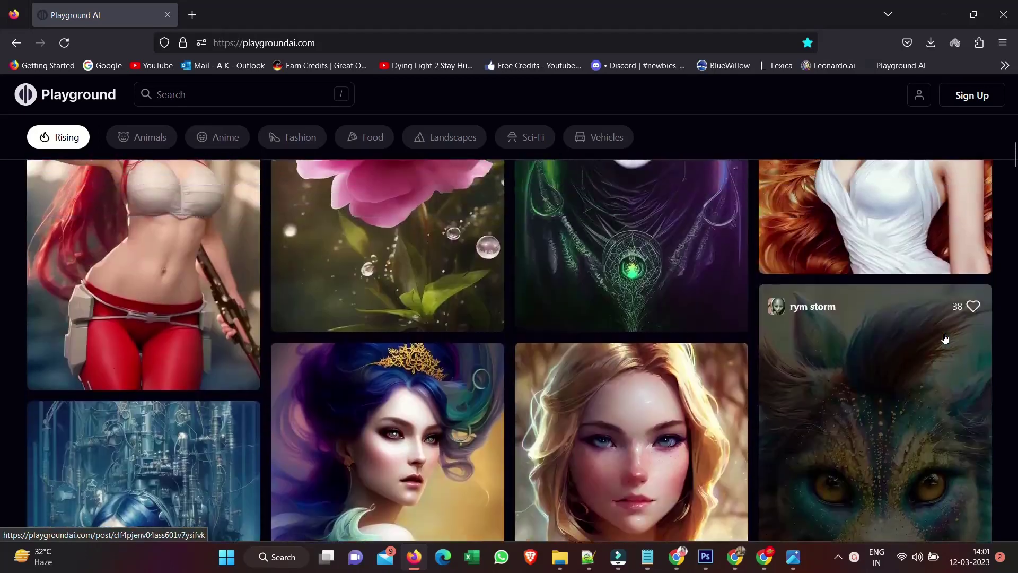
scroll(944, 338, up, 10)
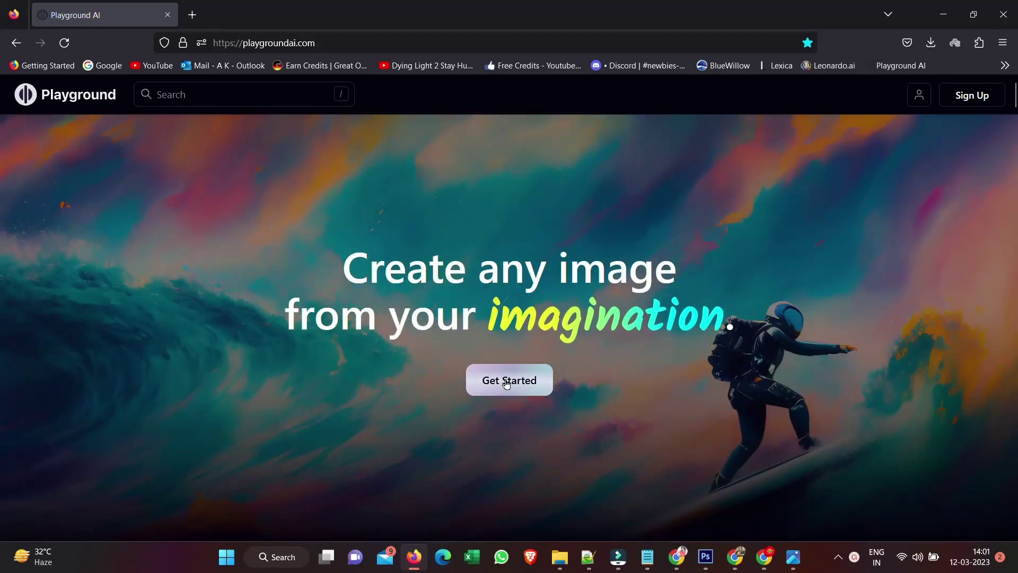
Step: Start creating an image via Get Started and browse the Rising community gallery
click(507, 382)
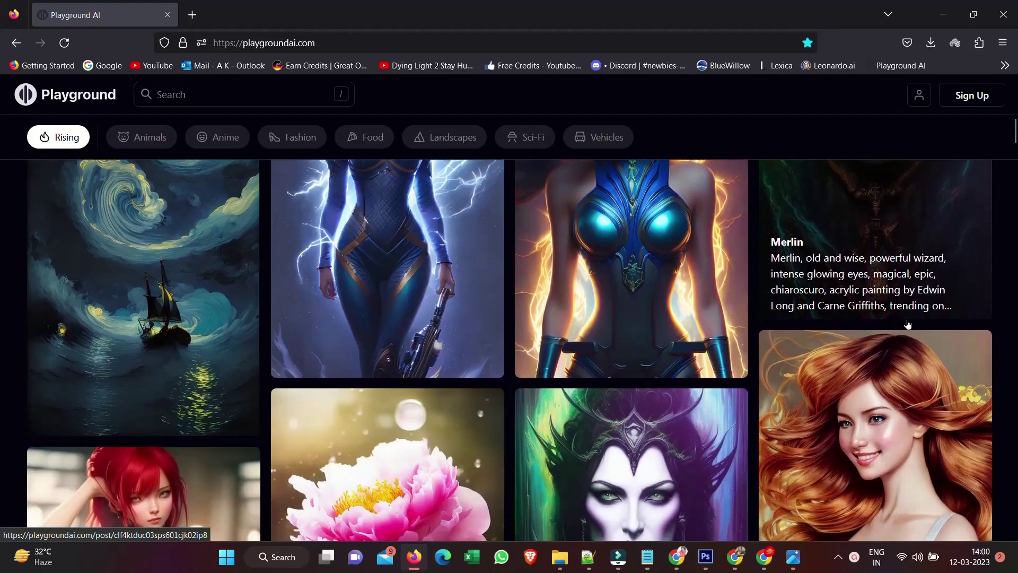
scroll(517, 484, down, 3)
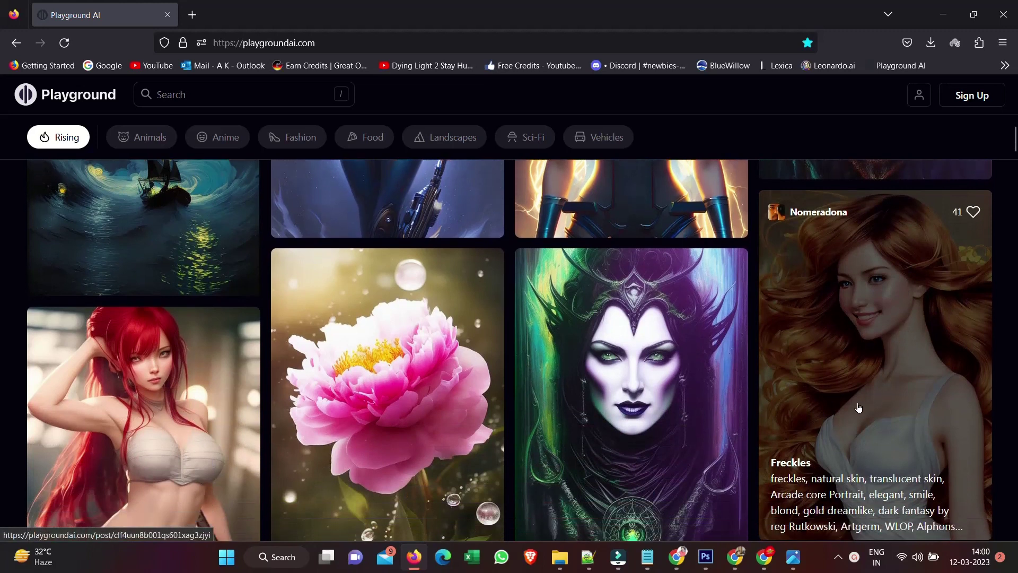
scroll(820, 370, down, 5)
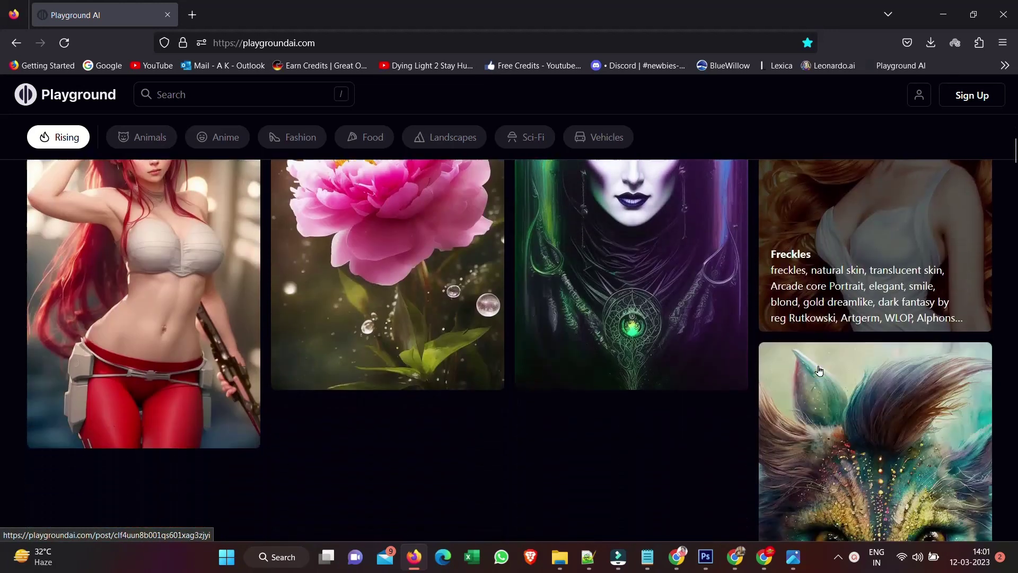
scroll(820, 370, down, 5)
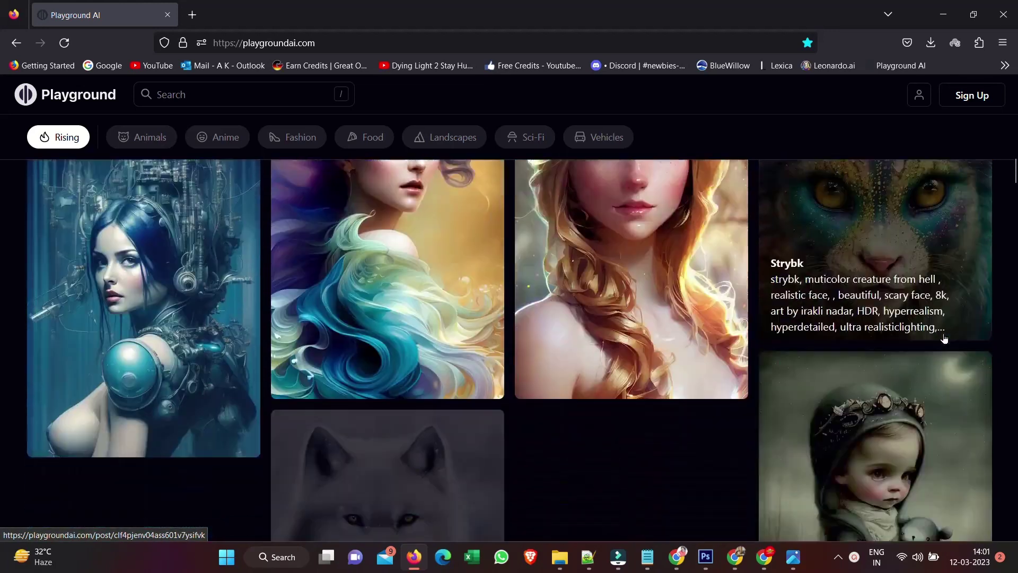
scroll(945, 339, down, 3)
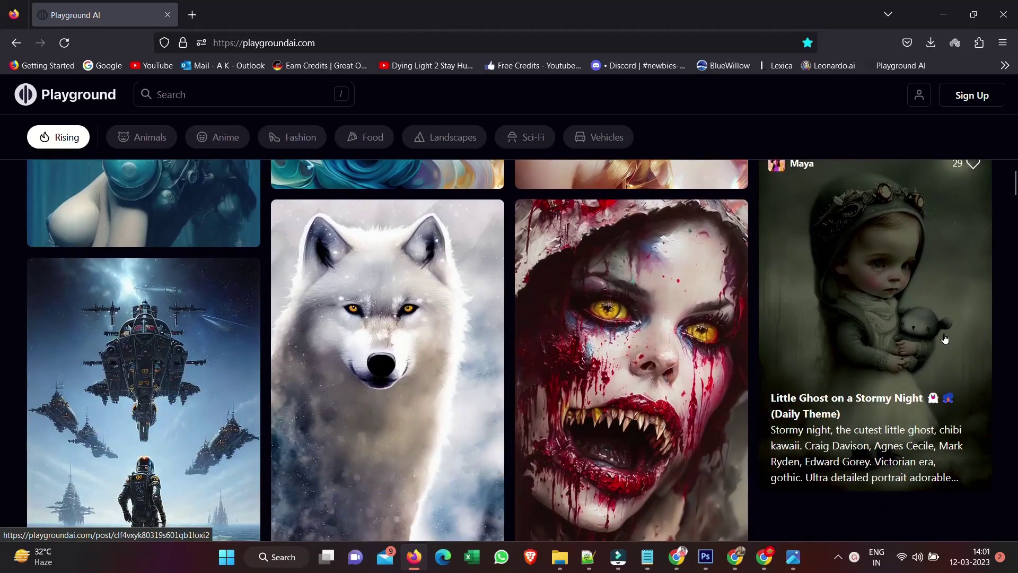
scroll(945, 339, down, 2)
scroll(944, 339, down, 5)
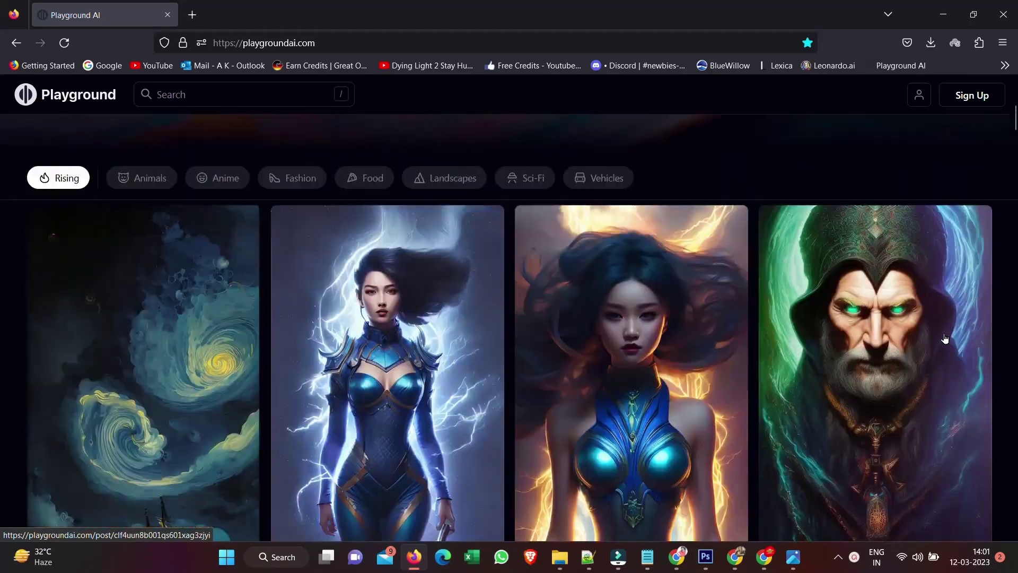
scroll(878, 397, down, 5)
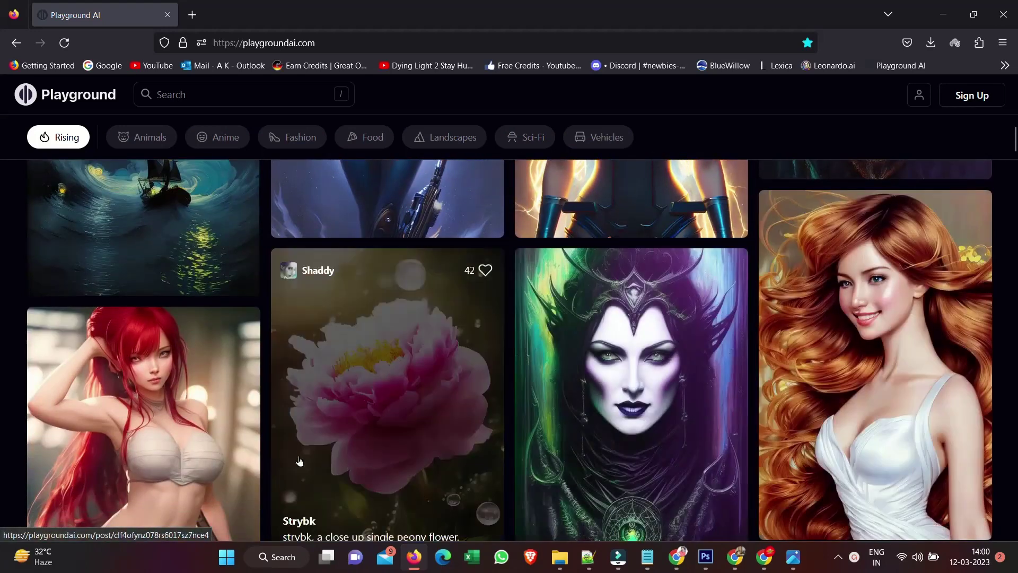
scroll(819, 370, down, 3)
scroll(819, 371, down, 4)
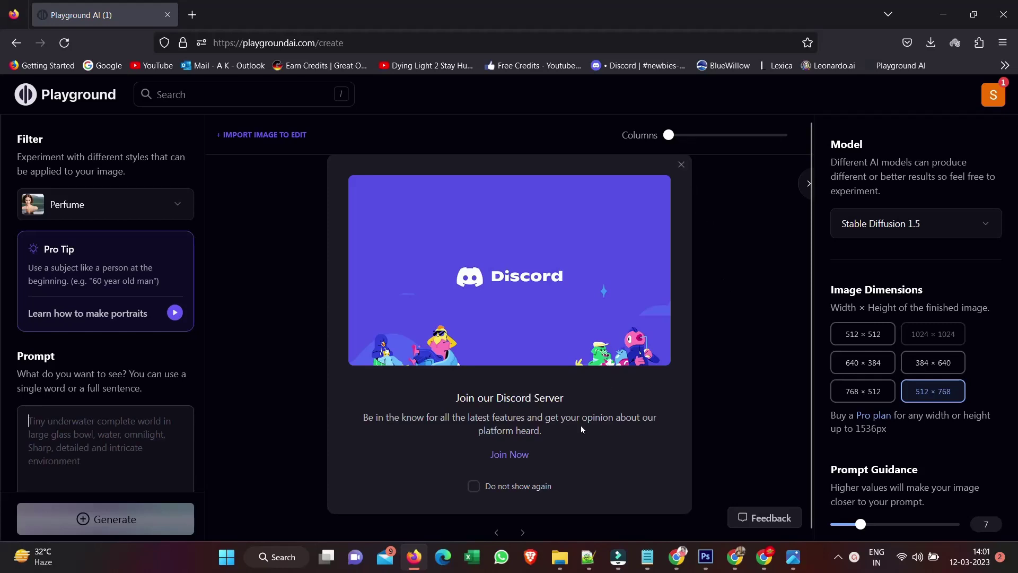
Step: Dismiss the Discord popup, paste 'Very beautiful victoria woman photorealistic beautiful eyes' and generate
click(682, 165)
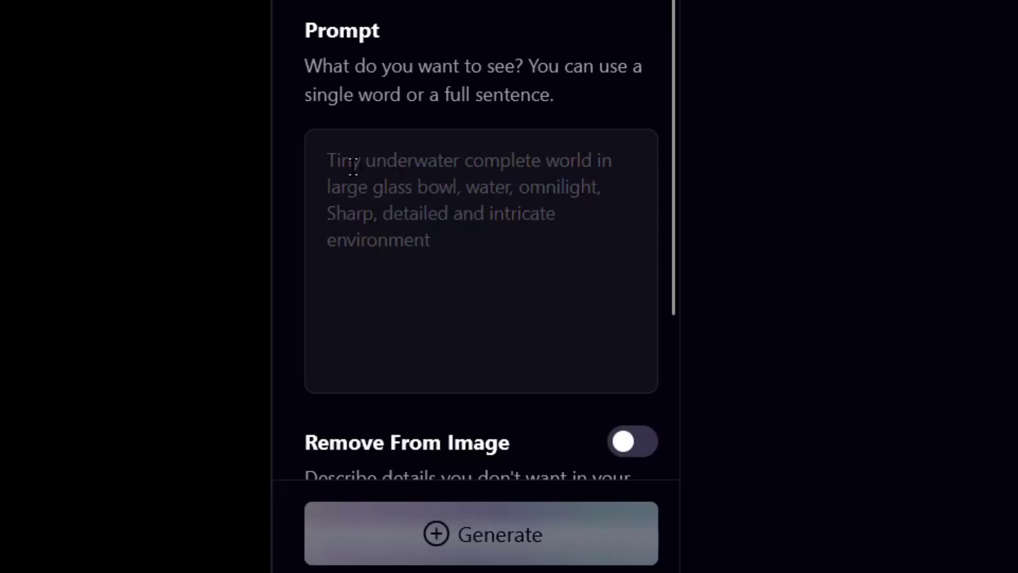
click(339, 160)
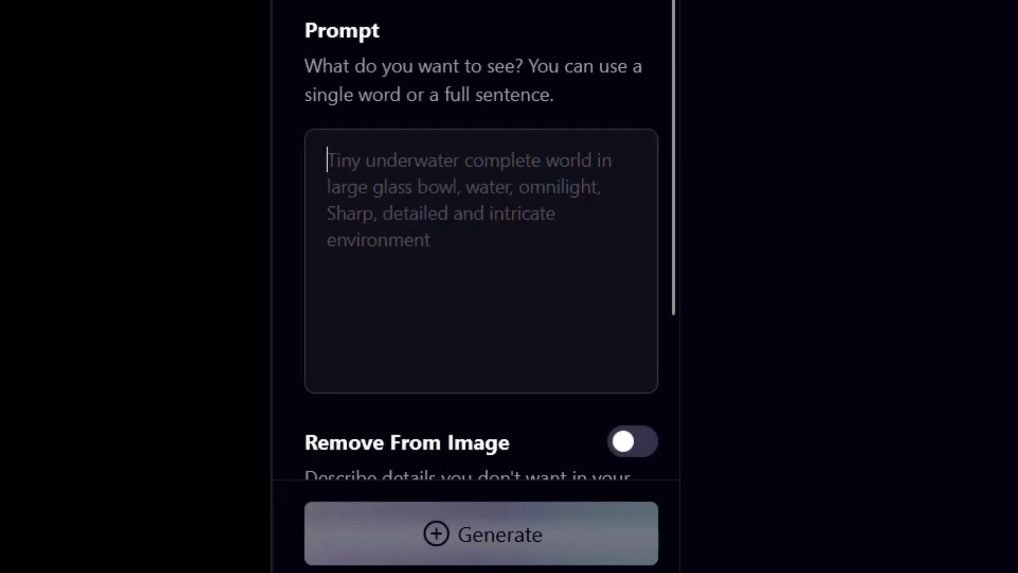
text(Very beautiful victoria woman photorealistic beautiful eyes)
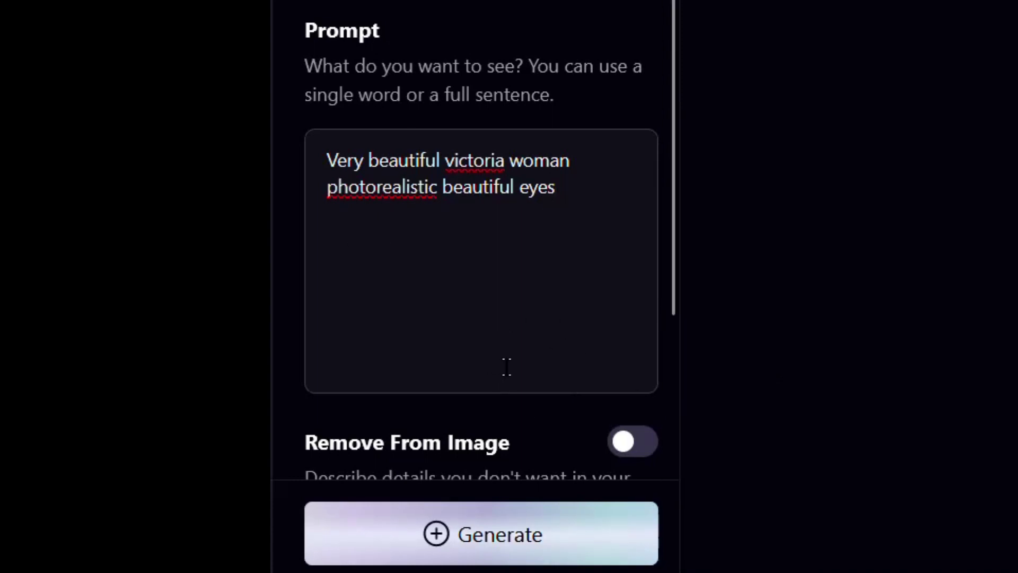
click(498, 554)
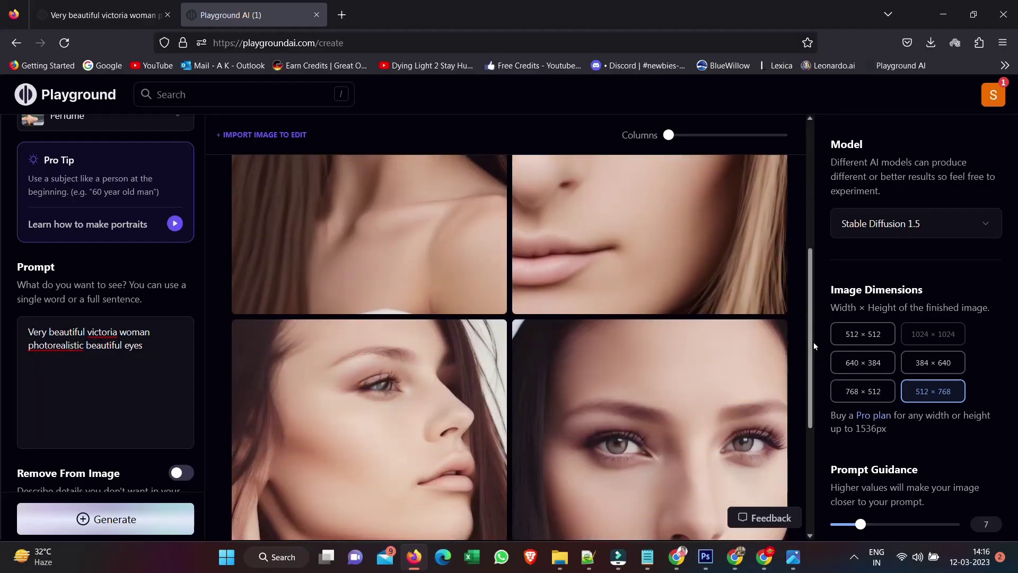
Step: Download the front-facing long-haired portrait, then bring up its more-options menu
scroll(814, 346, down, 3)
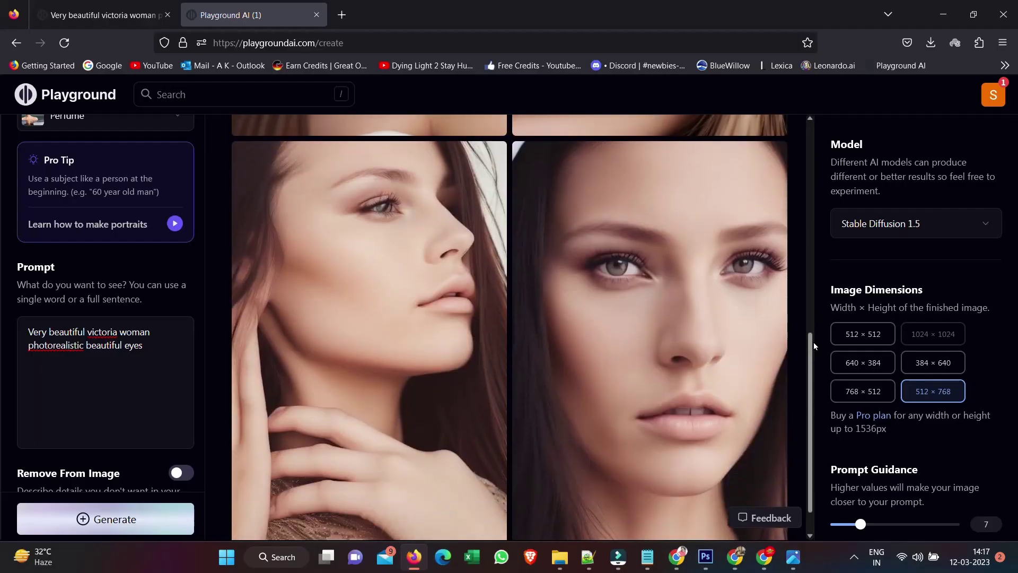
scroll(814, 346, up, 5)
scroll(814, 347, up, 2)
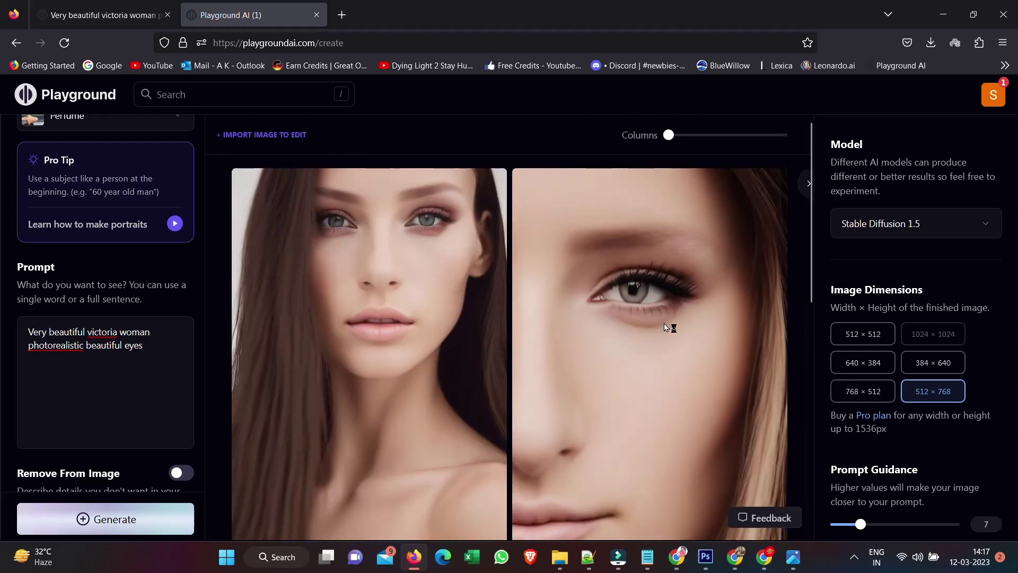
mouse_move(625, 328)
mouse_move(378, 325)
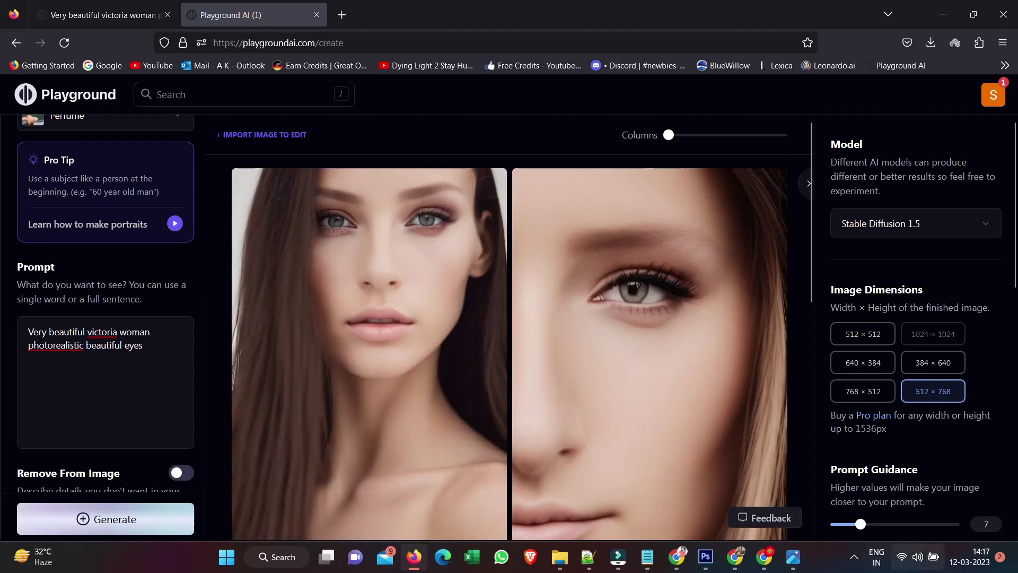
mouse_move(252, 192)
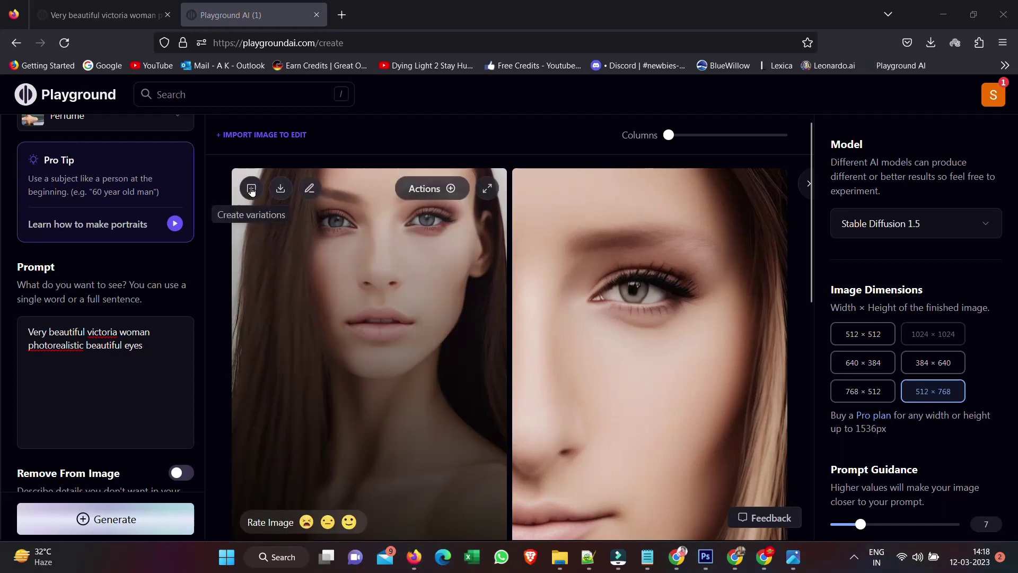
click(277, 192)
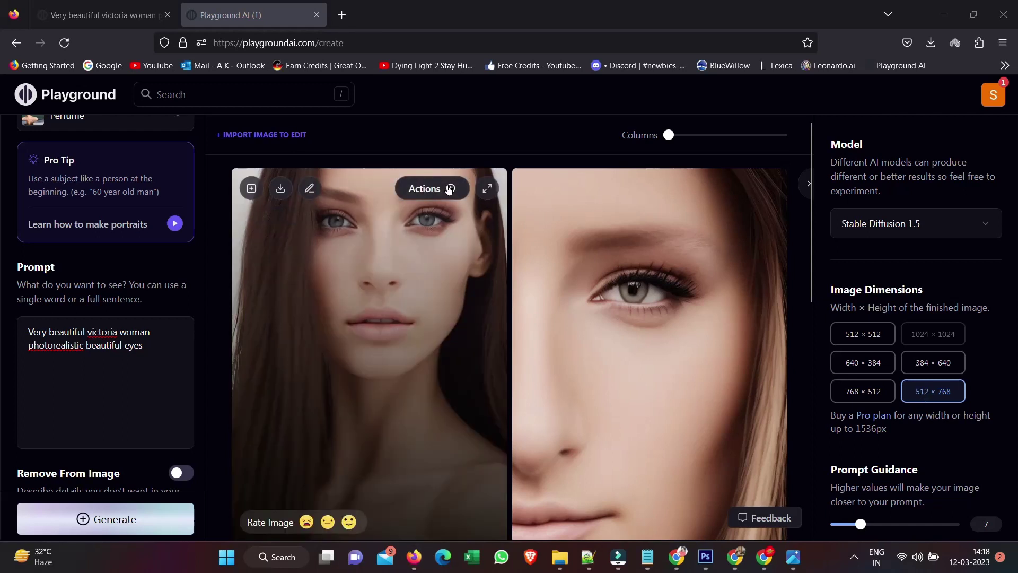
click(450, 190)
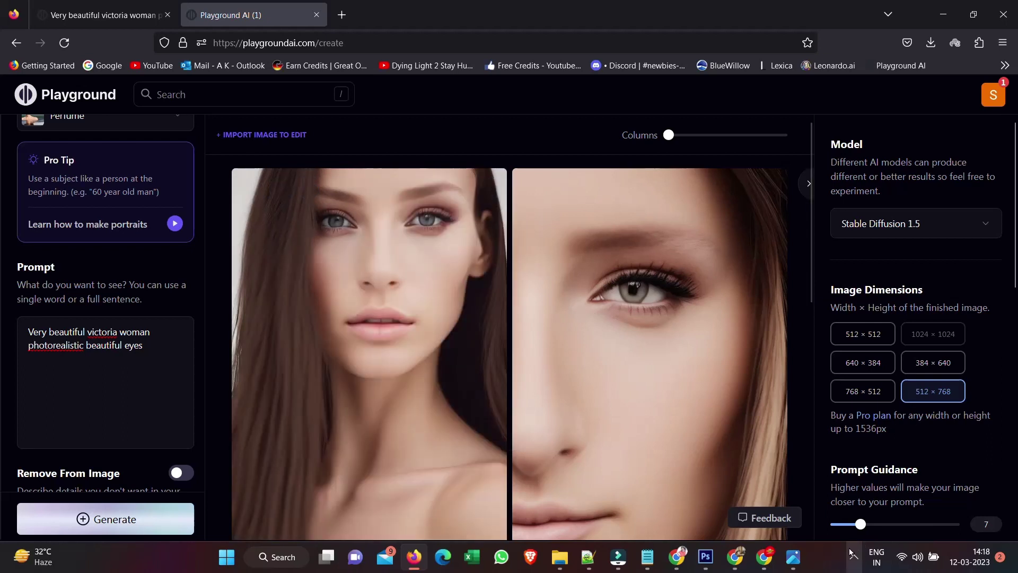
mouse_move(466, 441)
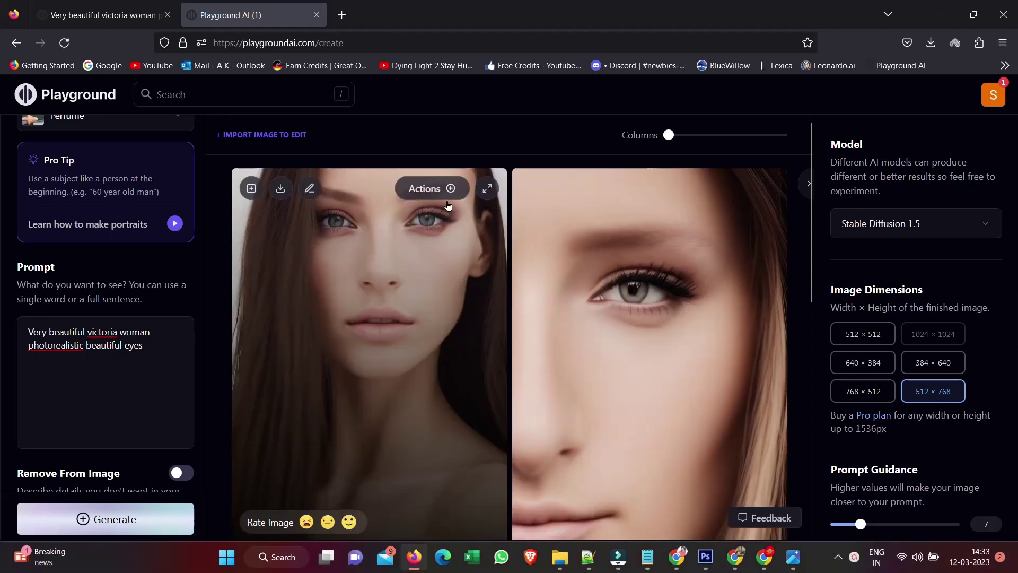
Step: Upscale the left front-facing portrait by 4x, review it, and close the preview
click(448, 188)
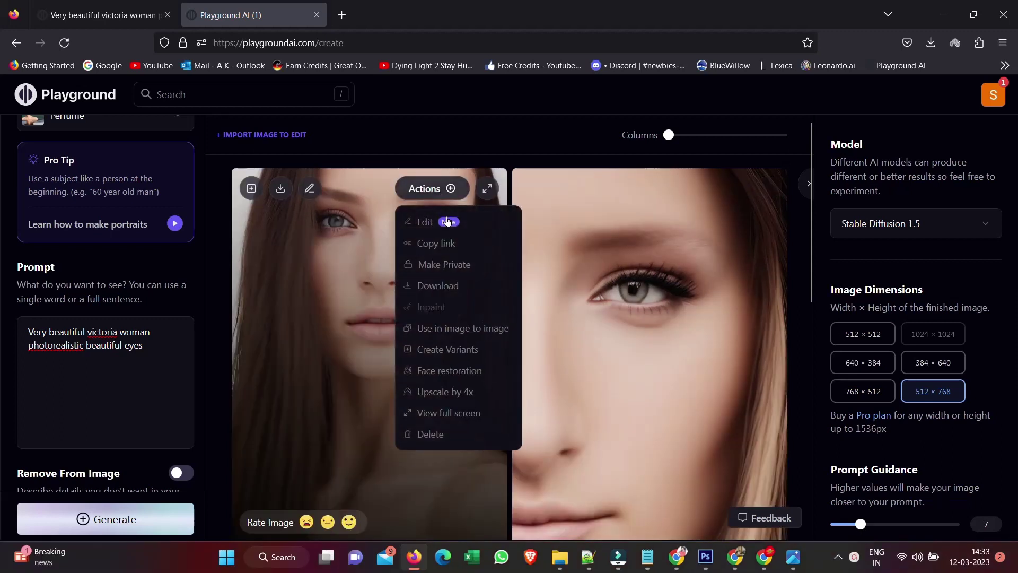
click(445, 392)
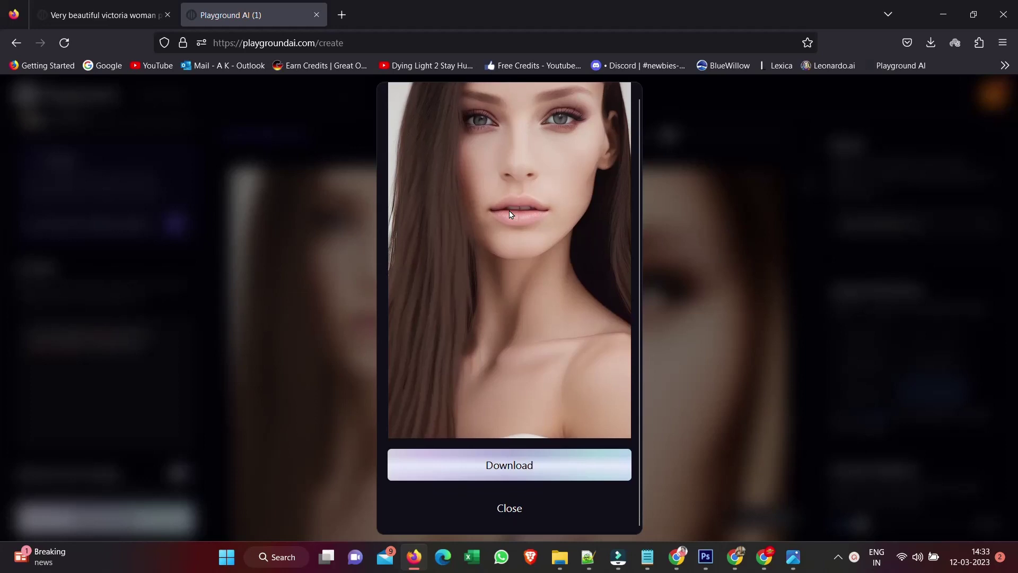
scroll(511, 214, up, 1)
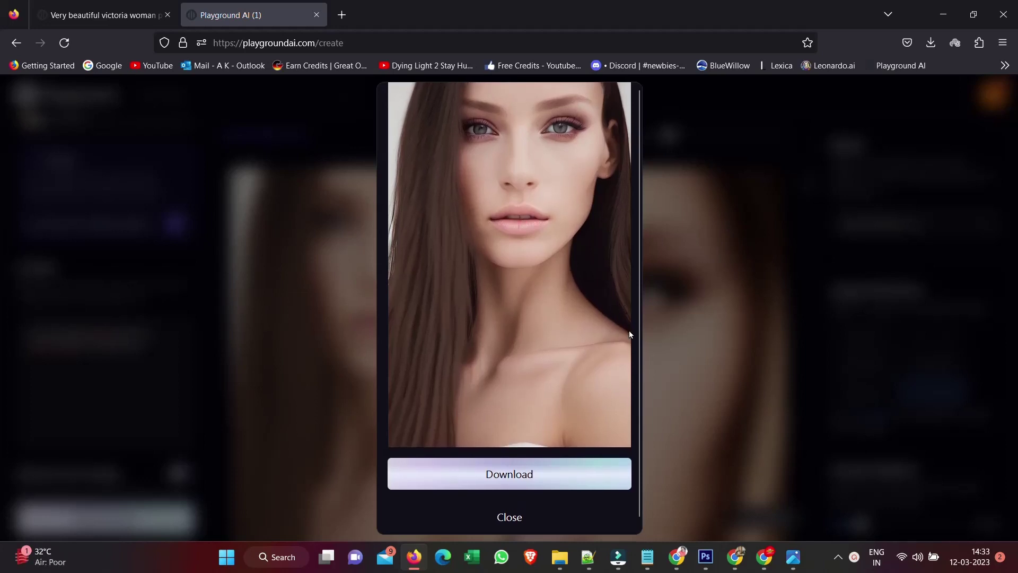
click(526, 524)
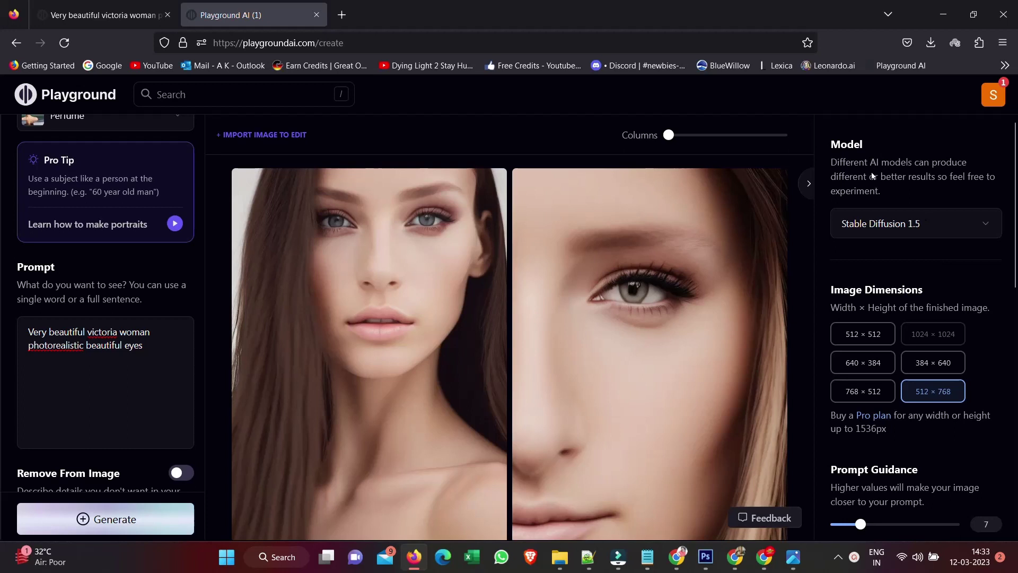
Step: Switch the model to Stable Diffusion 2.1 and regenerate the Victoria woman close-ups
click(972, 227)
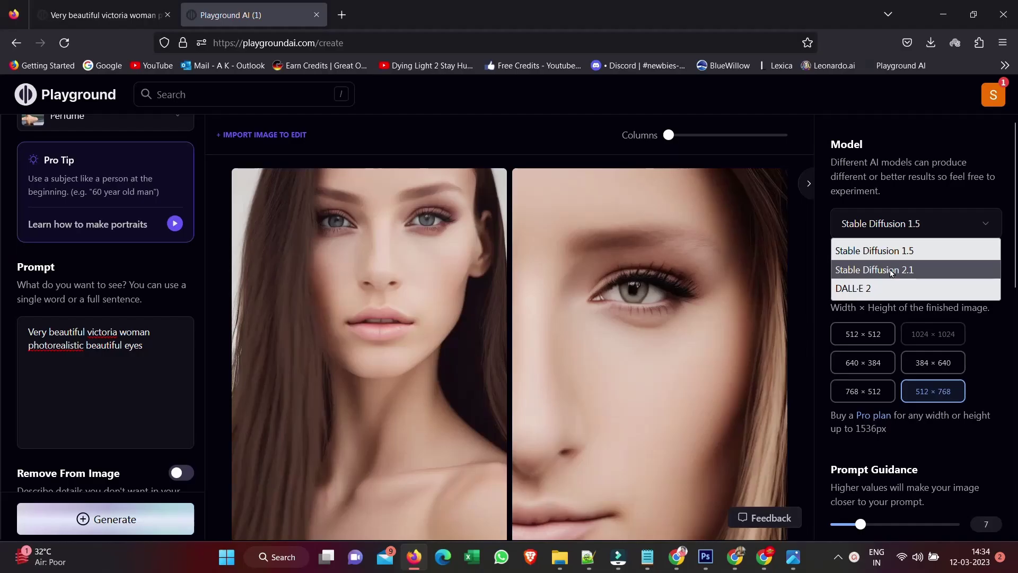
click(891, 270)
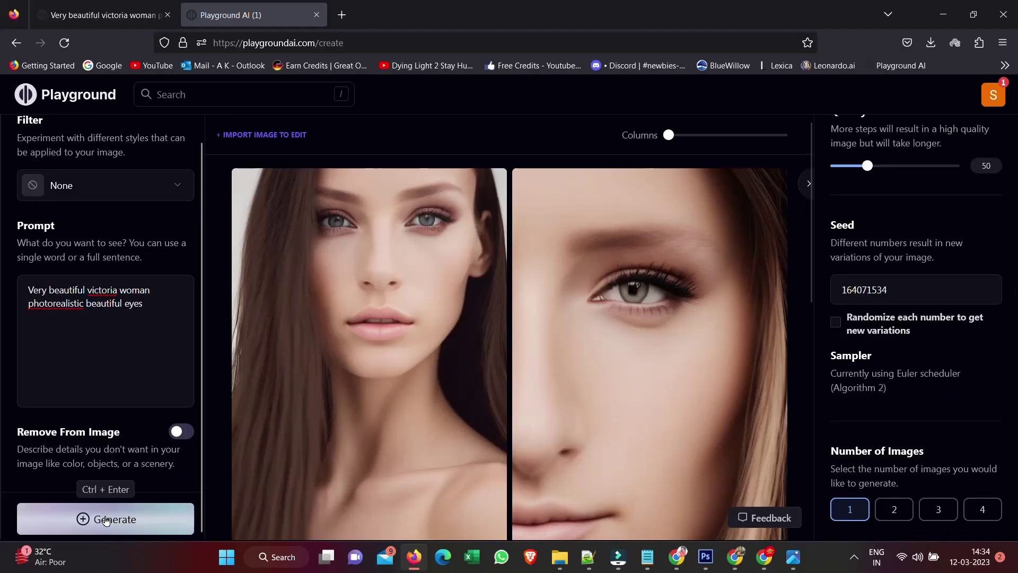
click(107, 521)
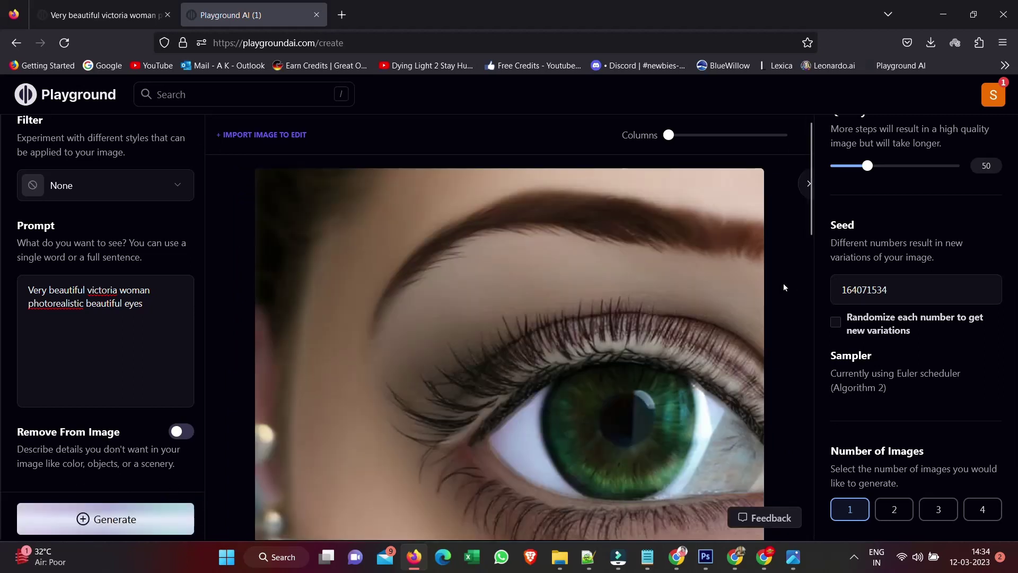
scroll(782, 301, down, 3)
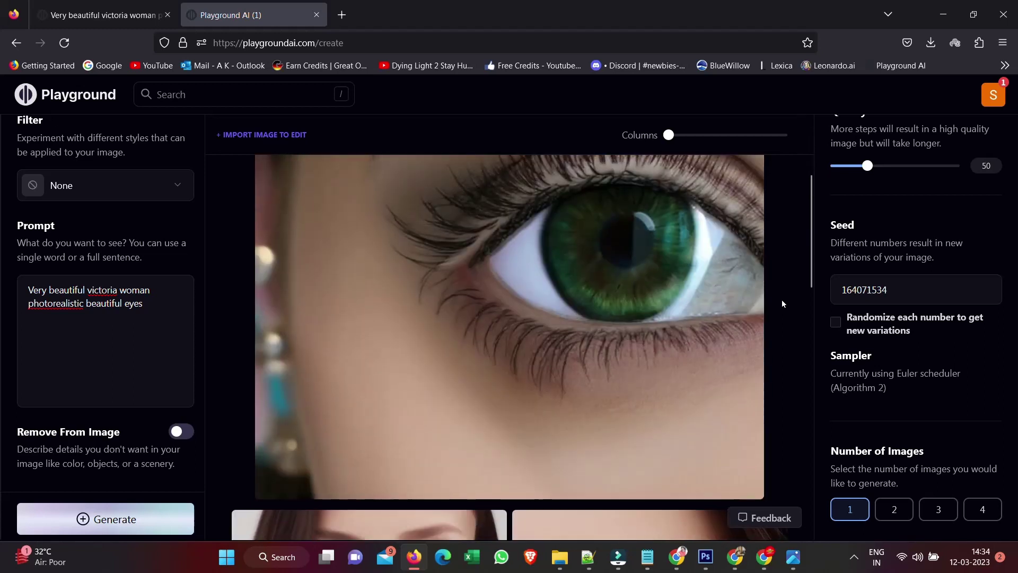
scroll(782, 302, up, 2)
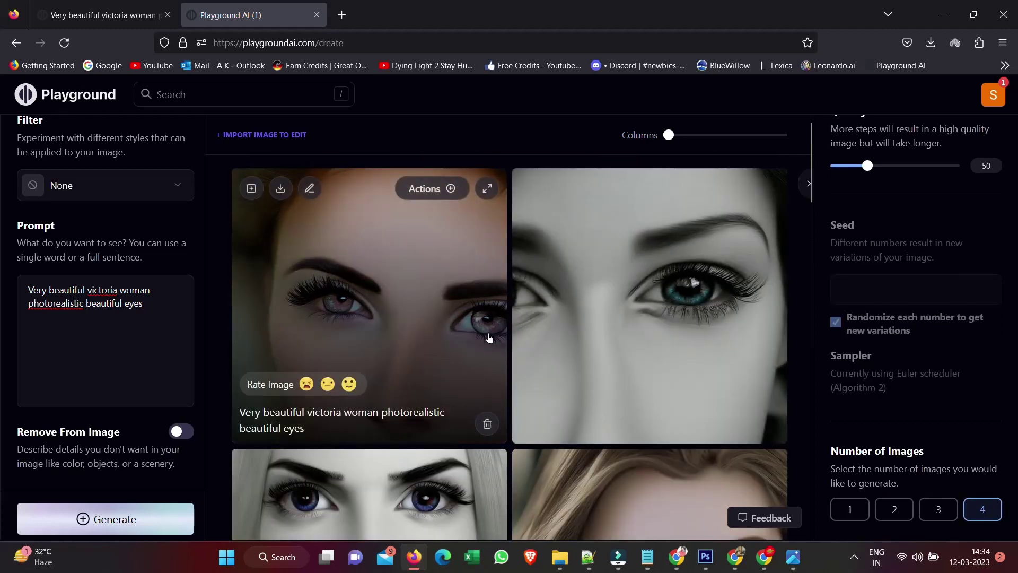
Step: Cancel the paid DALL-E 2 prompt, keep Stable Diffusion 2.1, and paste the Merlin wizard prompt
scroll(572, 403, down, 3)
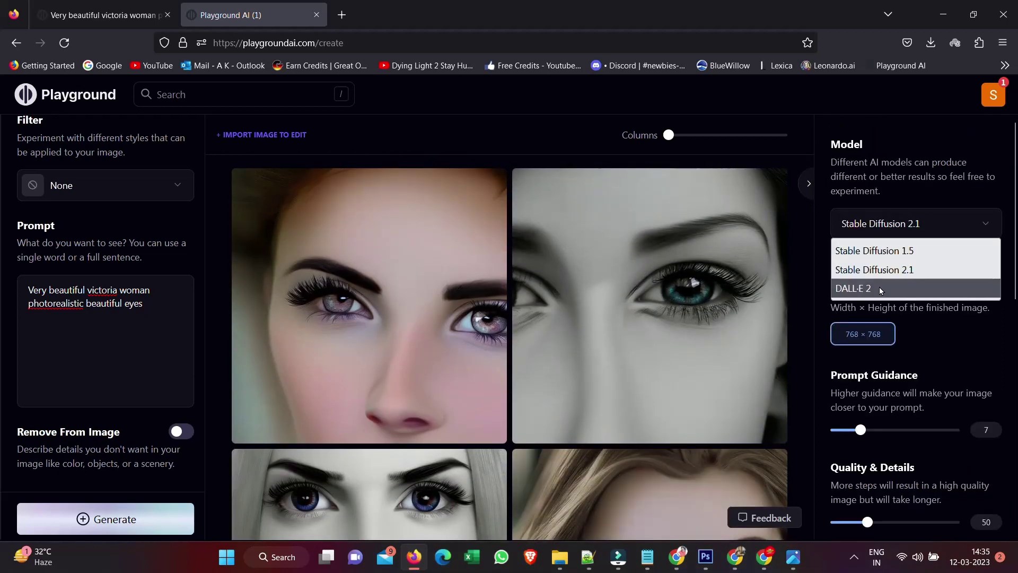
click(880, 287)
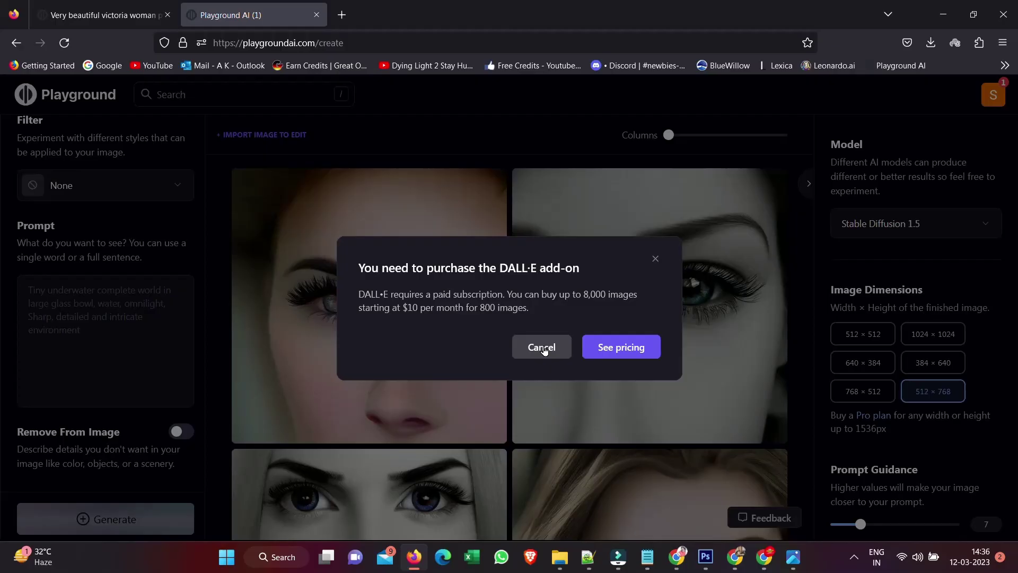
click(542, 348)
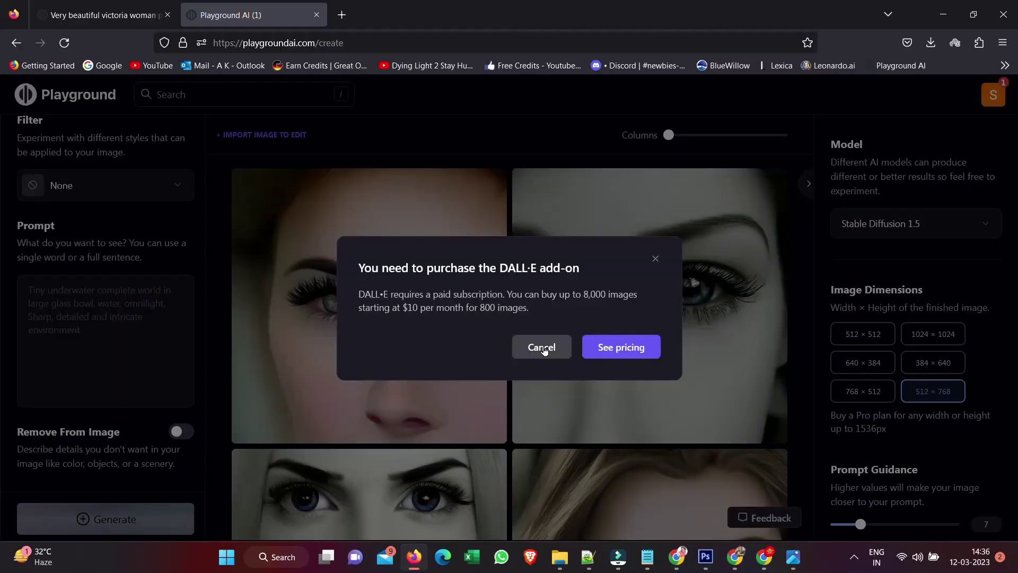
click(542, 347)
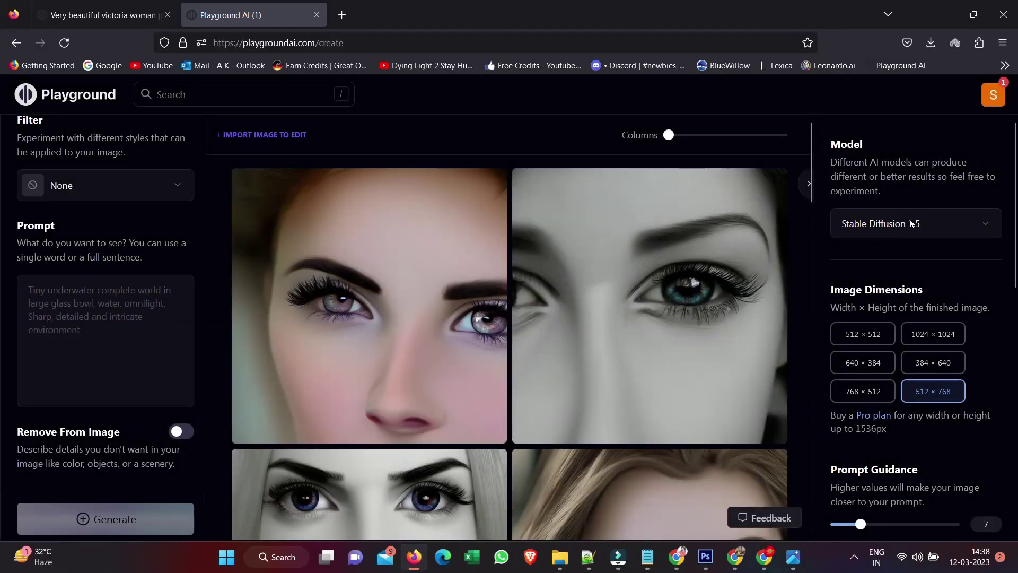
click(913, 224)
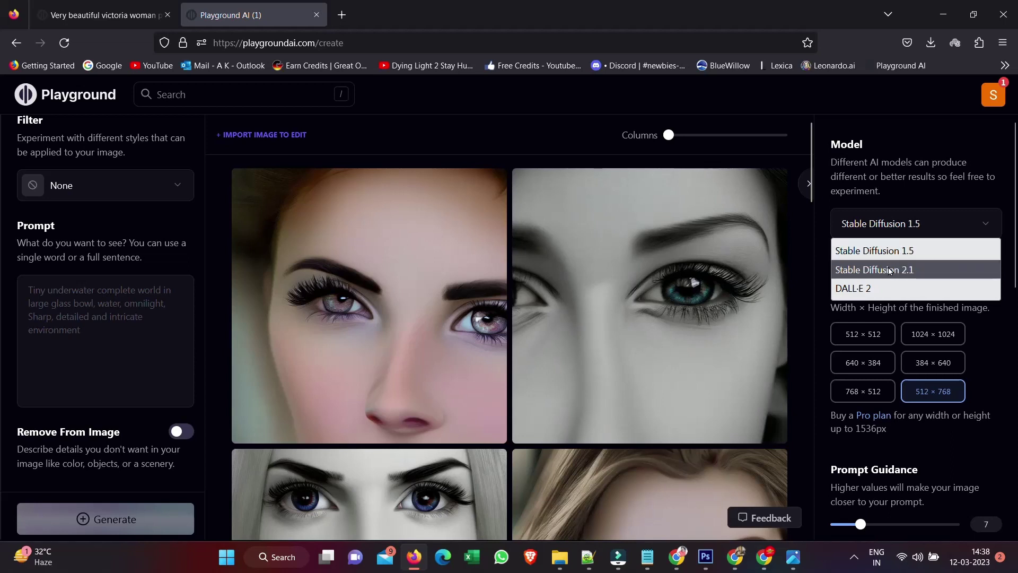
click(891, 272)
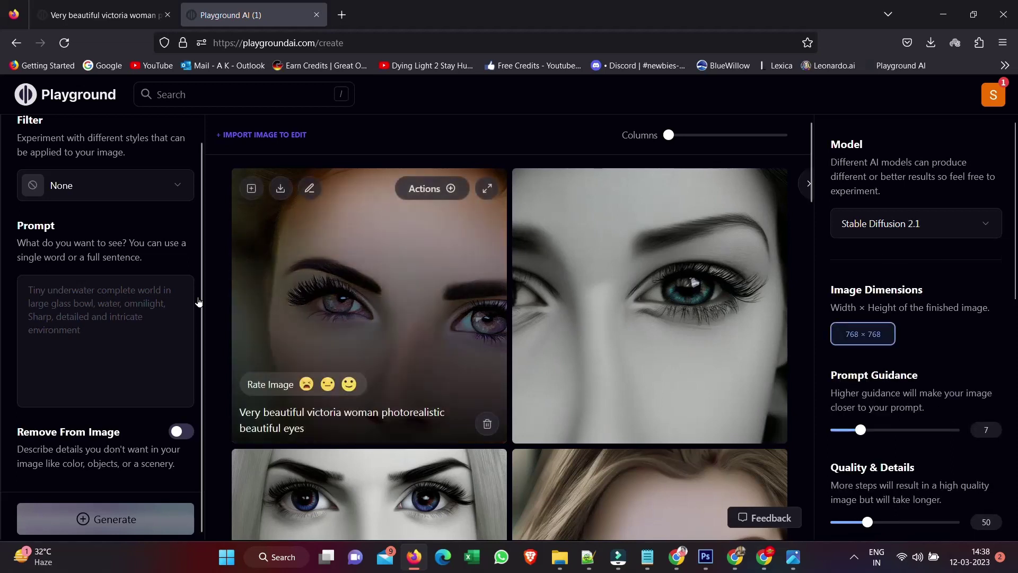
click(61, 295)
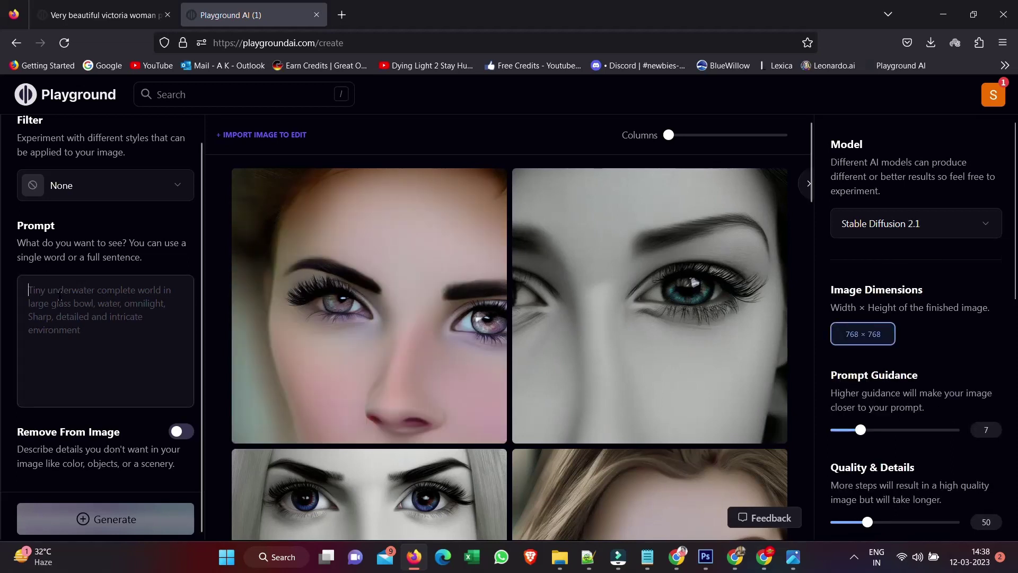
text(Very beautiful victoria woman photorealistic beautiful eyes and huge figure, tight-fitting leather outfit)
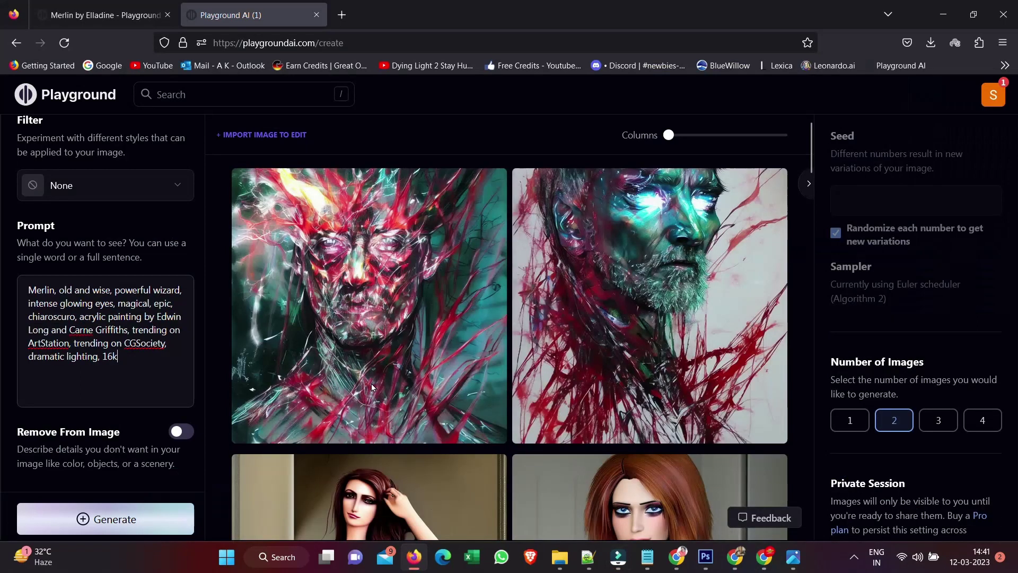
Step: Apply the Close up portrait filter with Remove From Image excluding cartoon, 3d, deformed, blurry, watermark
click(176, 186)
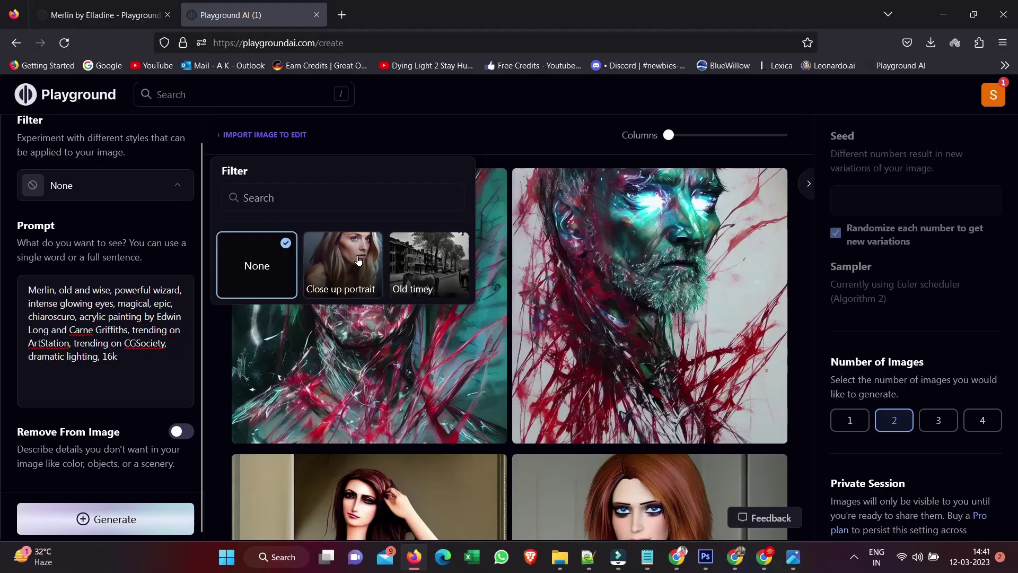
click(359, 260)
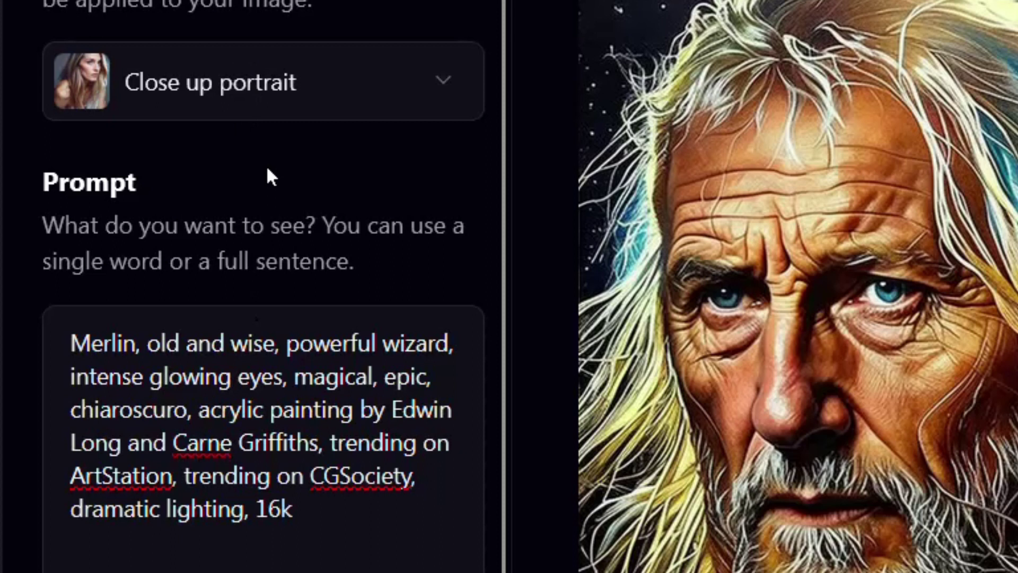
scroll(313, 512, down, 4)
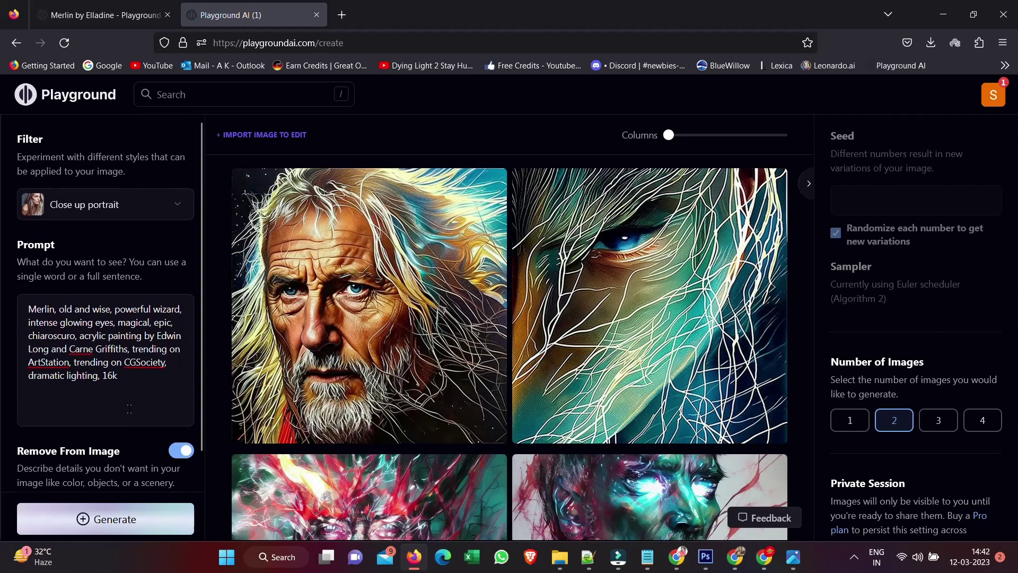
mouse_move(456, 304)
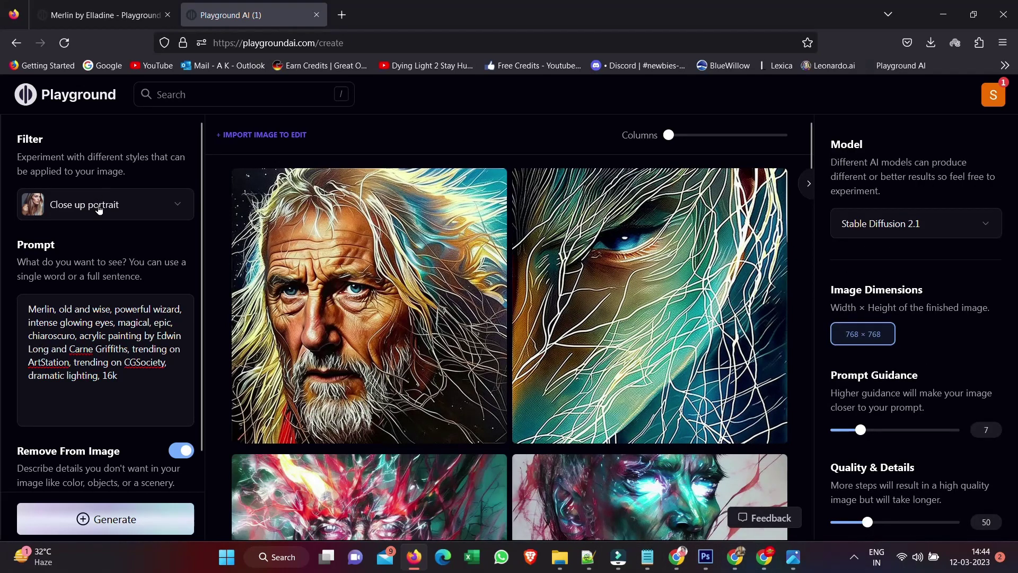
scroll(117, 371, down, 3)
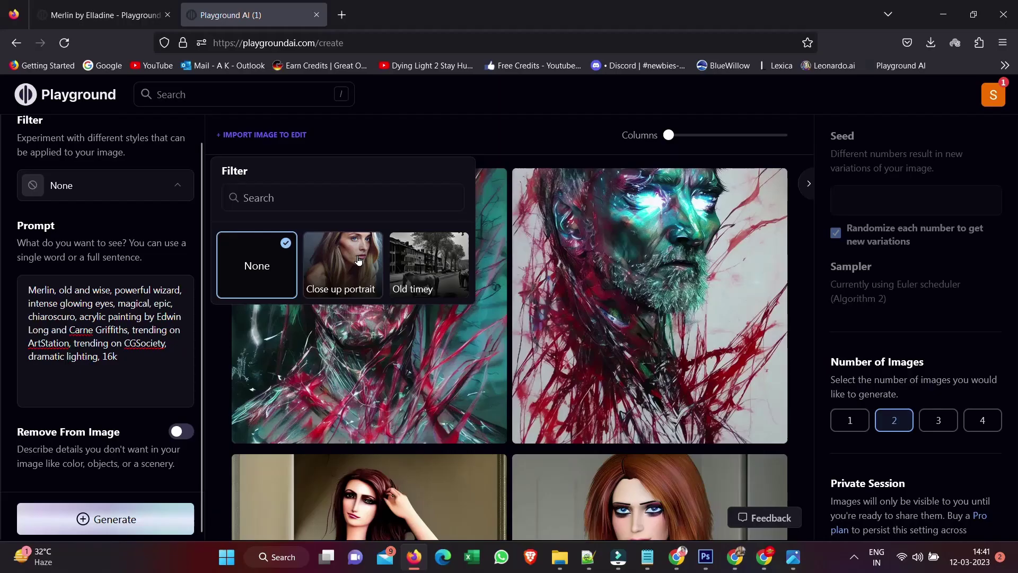
click(342, 263)
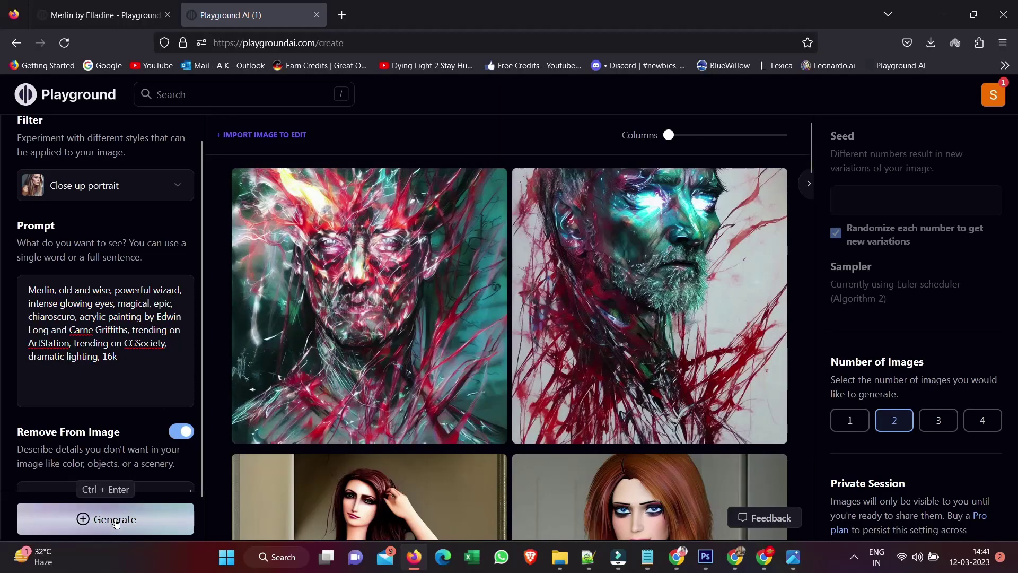
Step: Generate Merlin images, then set Prompt Guidance to 8 and Quality & Details to 46
click(116, 520)
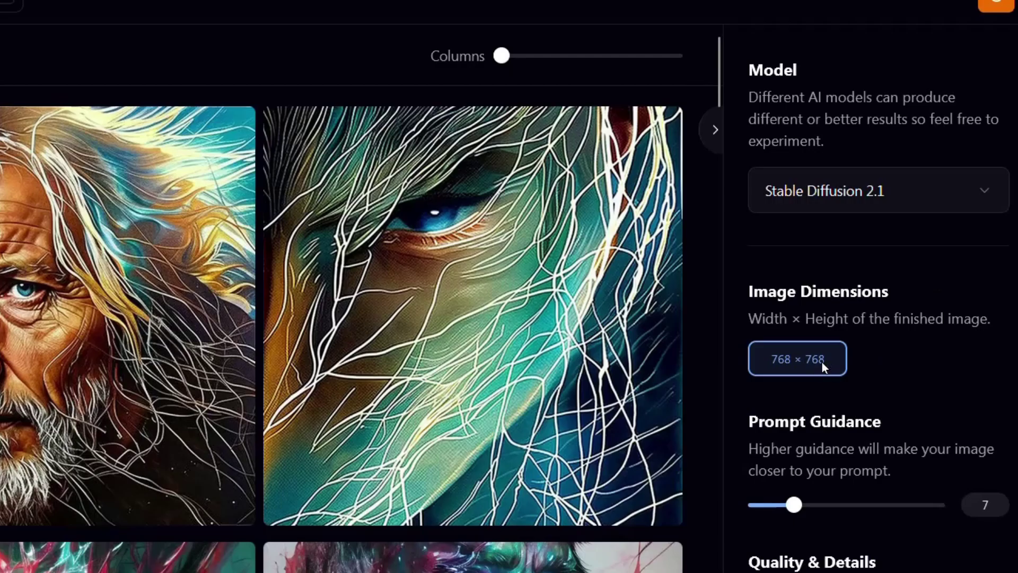
scroll(925, 367, down, 5)
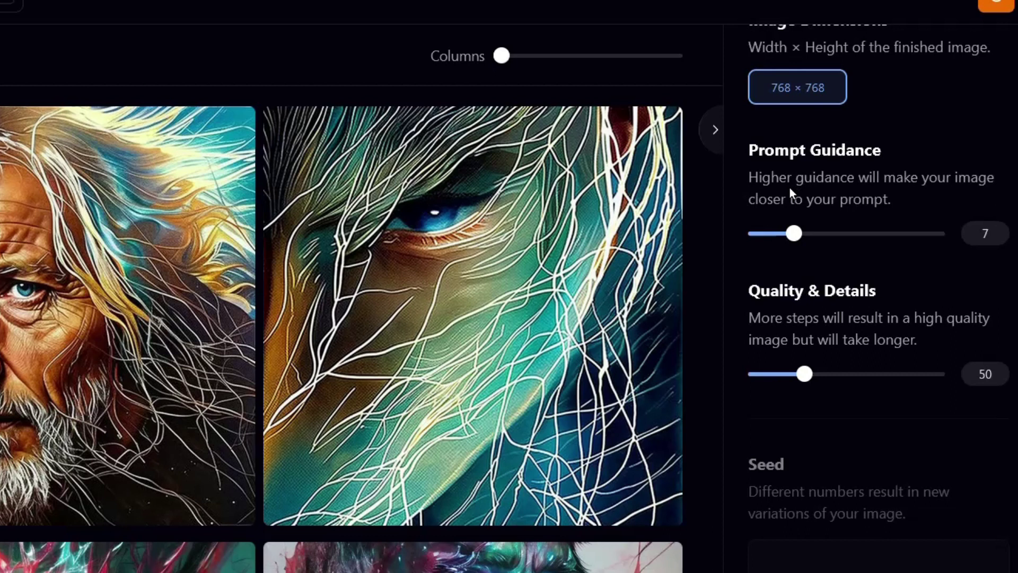
drag(798, 234, 800, 242)
drag(805, 373, 799, 375)
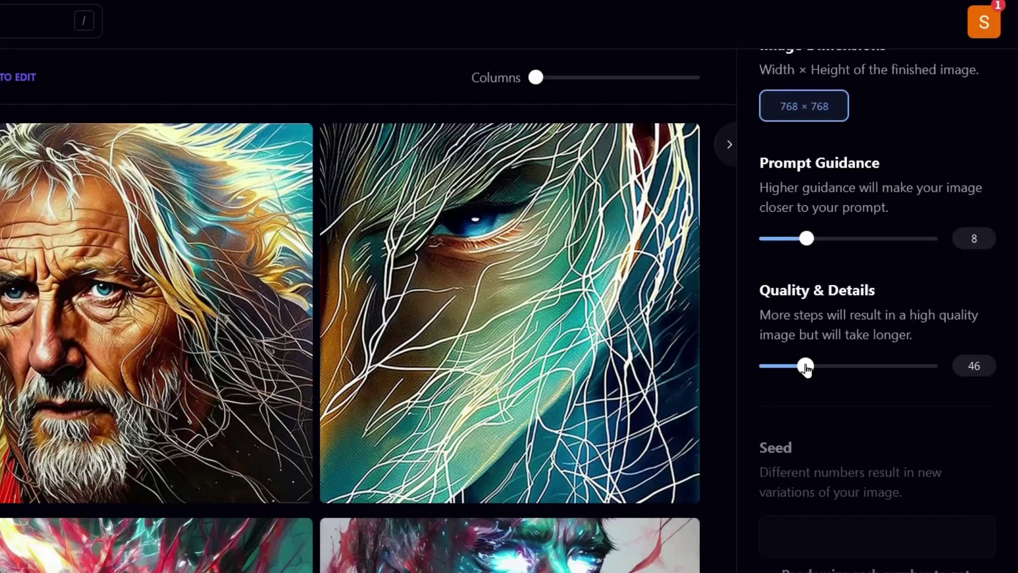
Step: Set Number of Images to 4 and generate the Merlin close-up portraits
scroll(923, 406, down, 2)
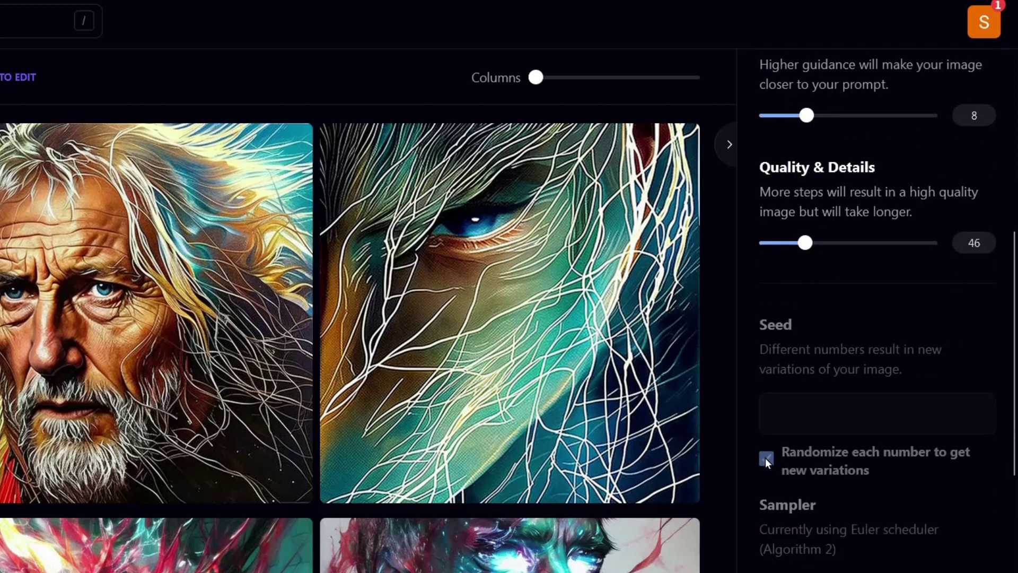
scroll(813, 418, down, 2)
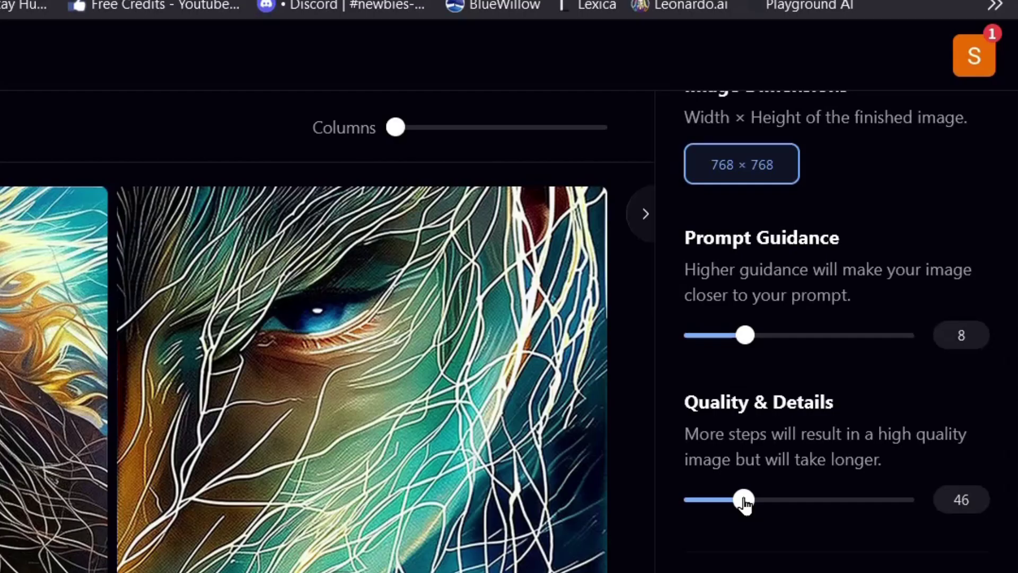
scroll(893, 545, down, 3)
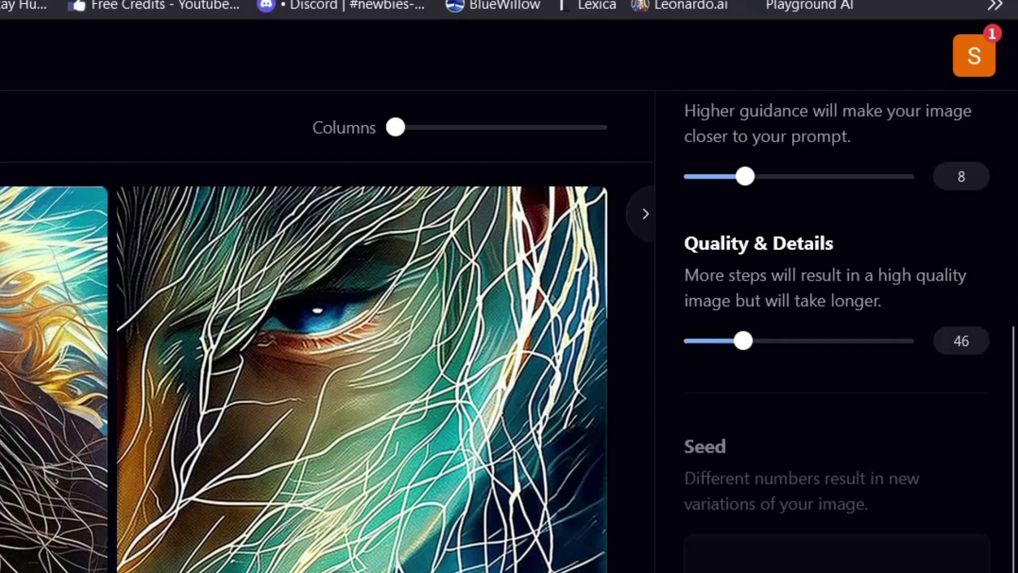
scroll(766, 393, down, 3)
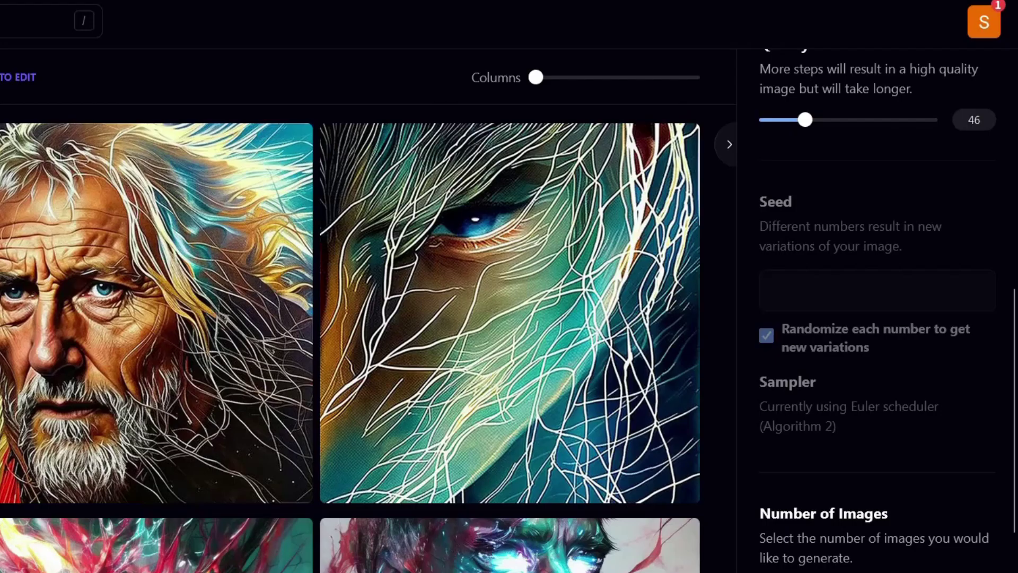
scroll(790, 527, down, 3)
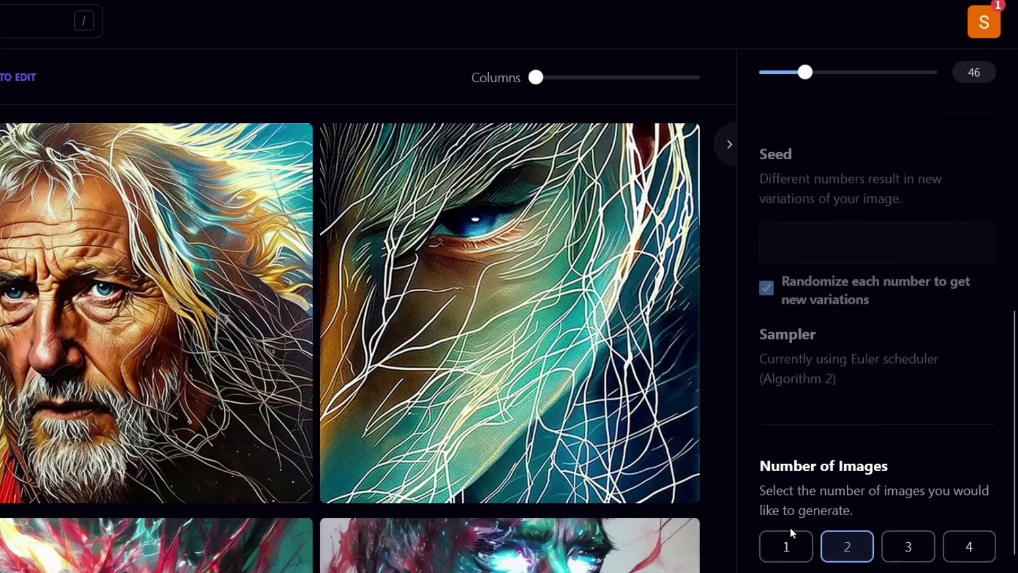
click(969, 474)
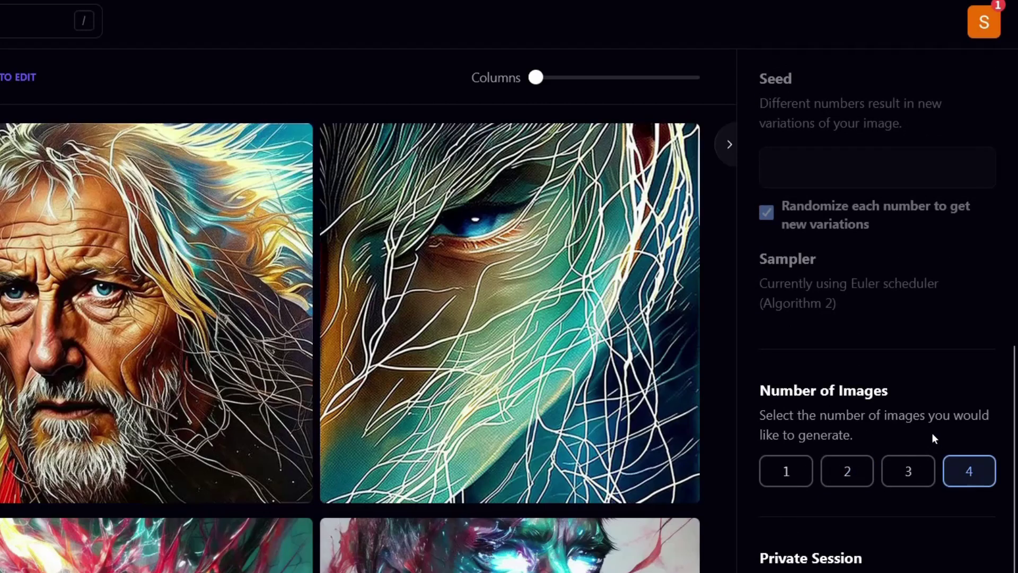
scroll(870, 424, up, 4)
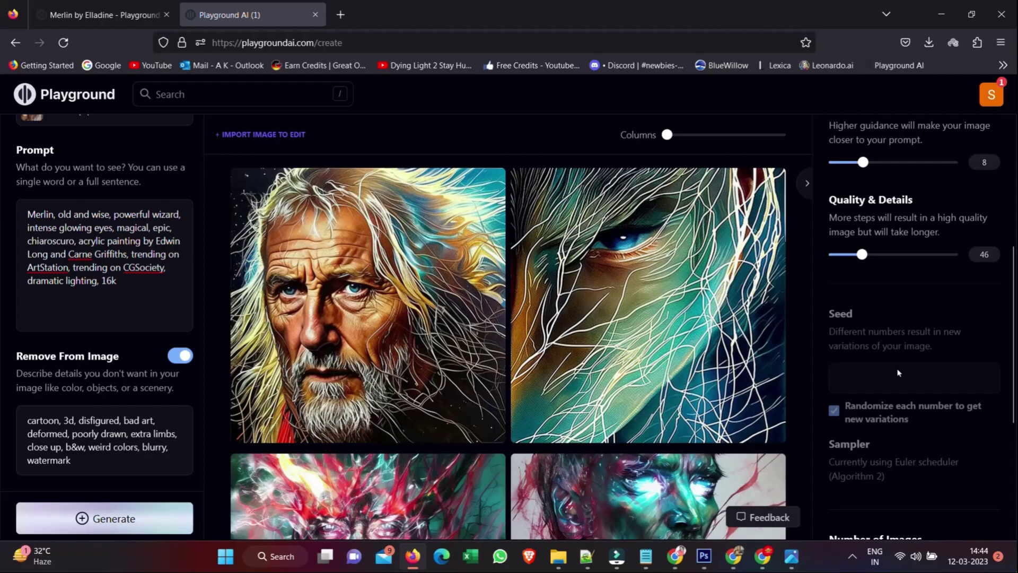
scroll(898, 372, up, 3)
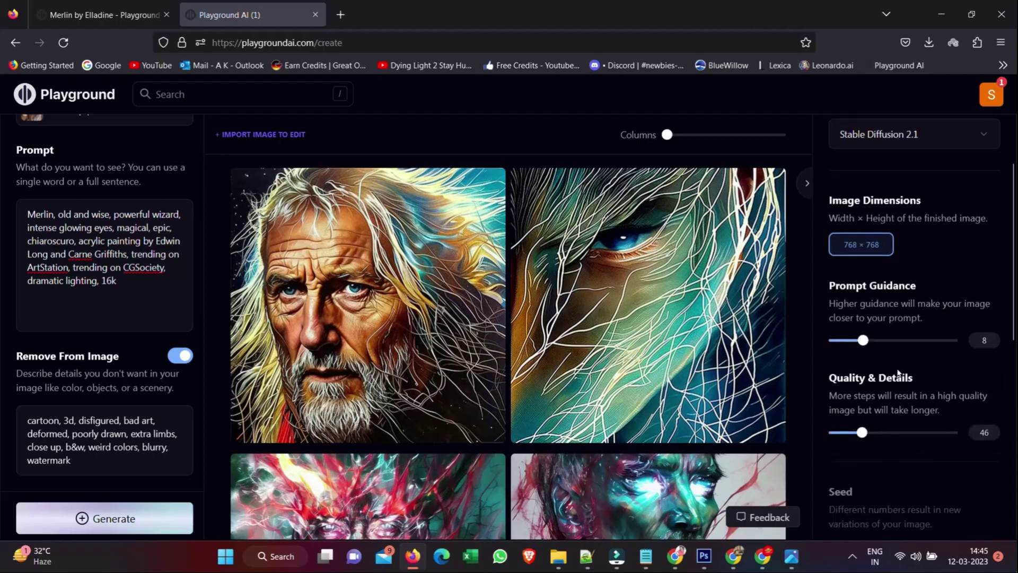
click(98, 519)
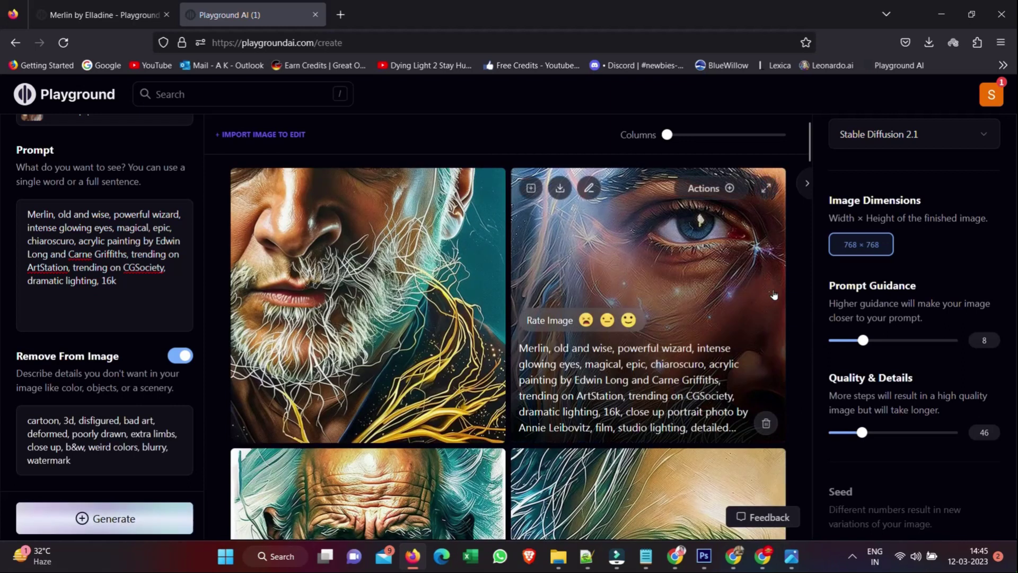
Step: Scroll through the Merlin portrait grid and back up the left panel to the Filter section
scroll(774, 296, down, 5)
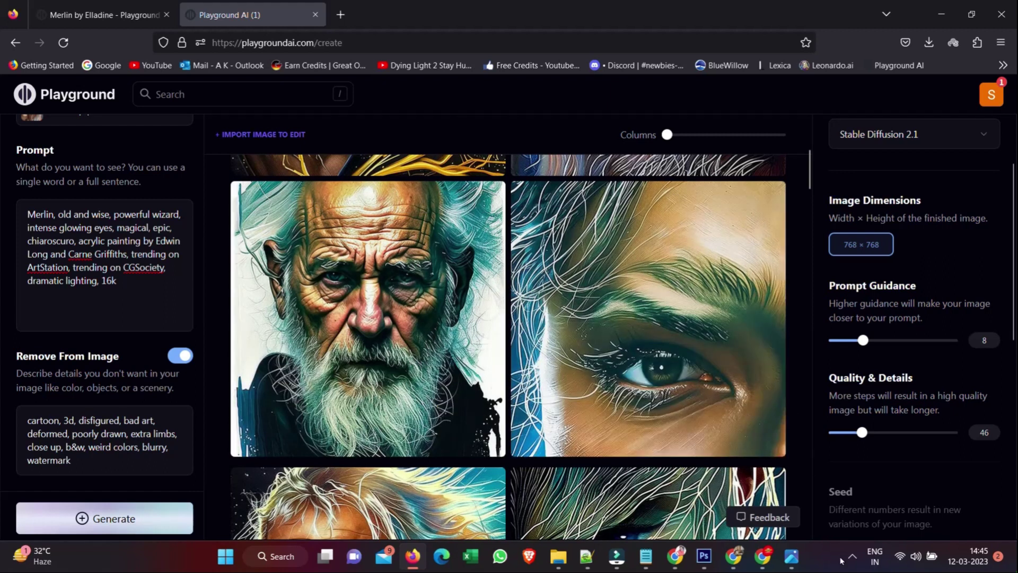
scroll(397, 247, up, 5)
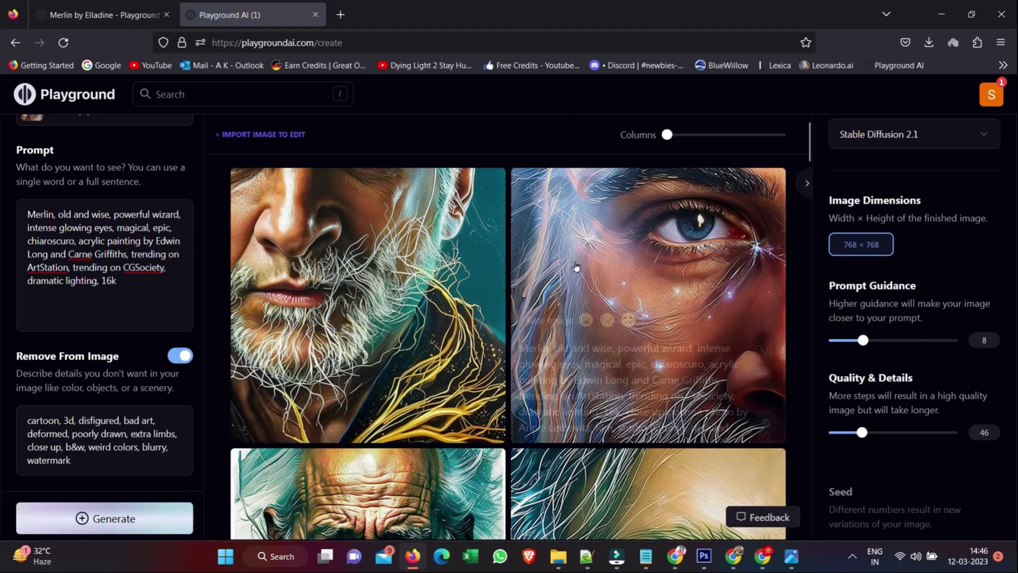
scroll(136, 272, up, 2)
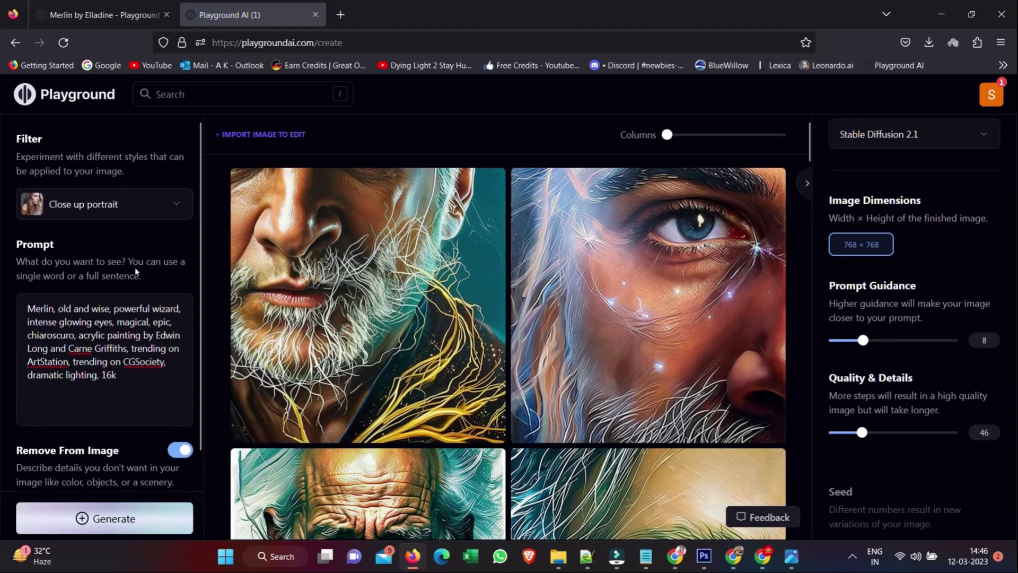
Step: Switch the filter to Old timey and generate black-and-white line-art Merlin portraits
click(162, 207)
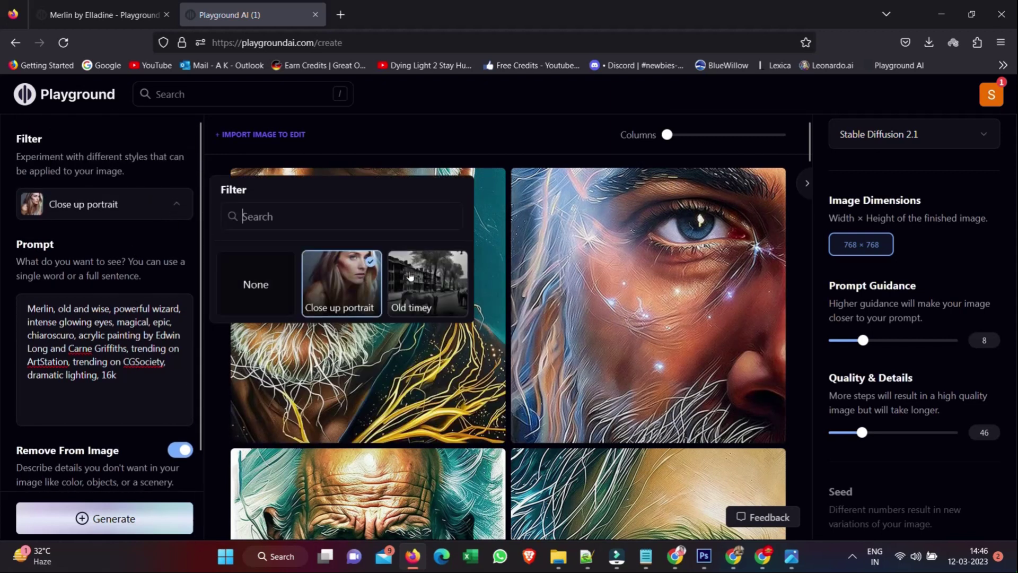
click(412, 283)
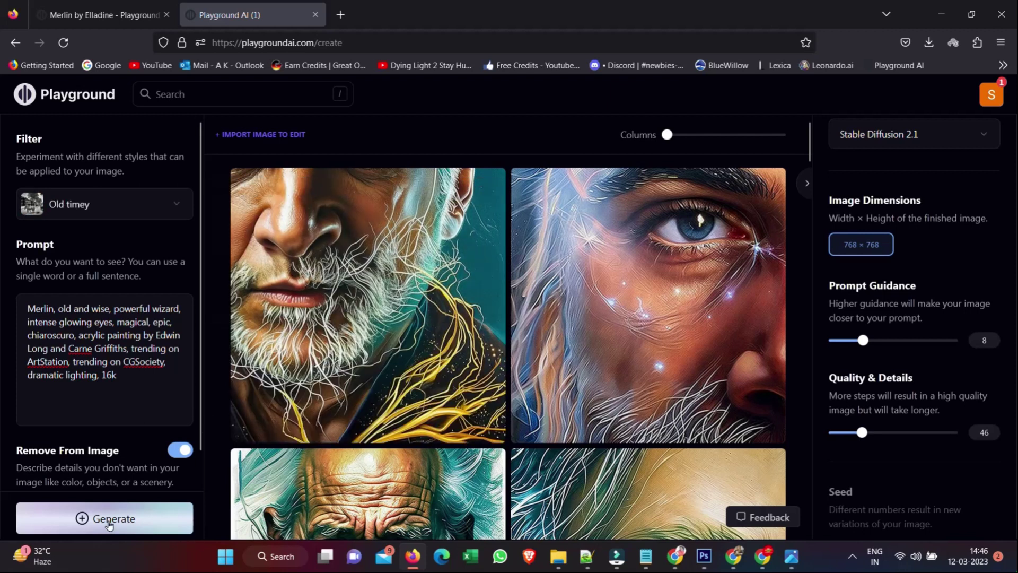
click(103, 522)
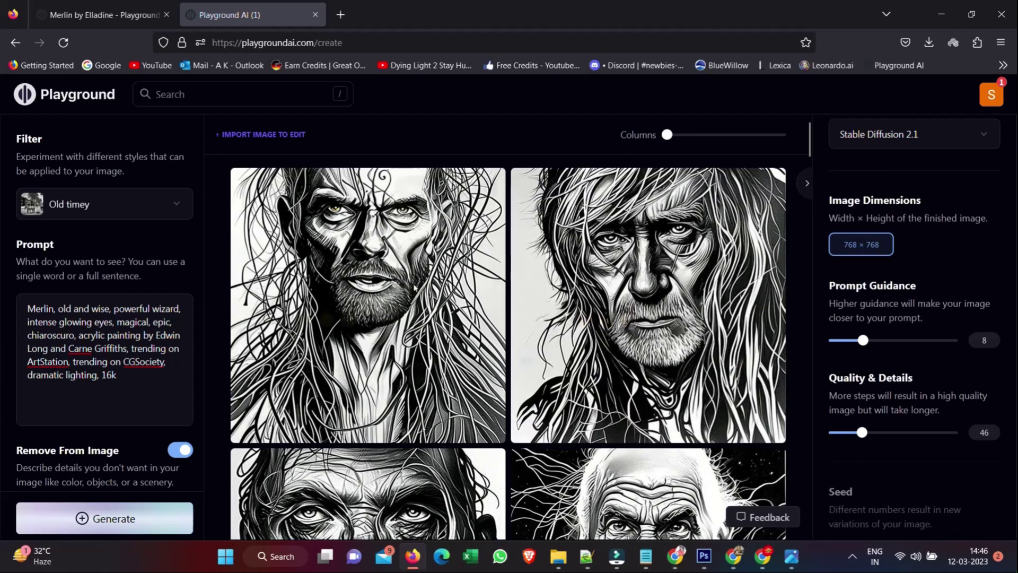
scroll(578, 299, down, 3)
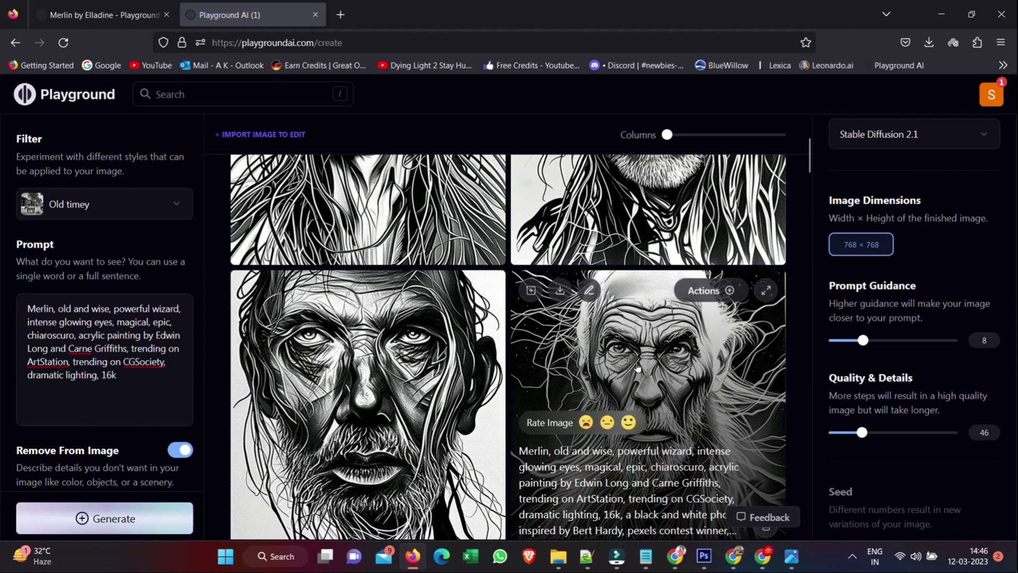
scroll(638, 368, up, 3)
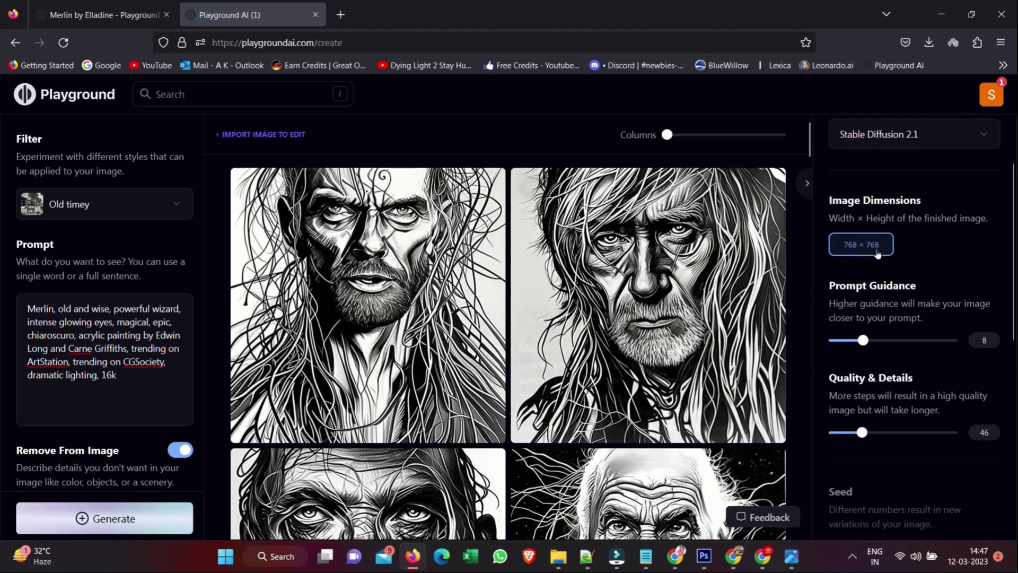
scroll(963, 233, up, 2)
Step: Switch the model to Stable Diffusion 1.5 and paste the Merlin prompt back in
click(972, 233)
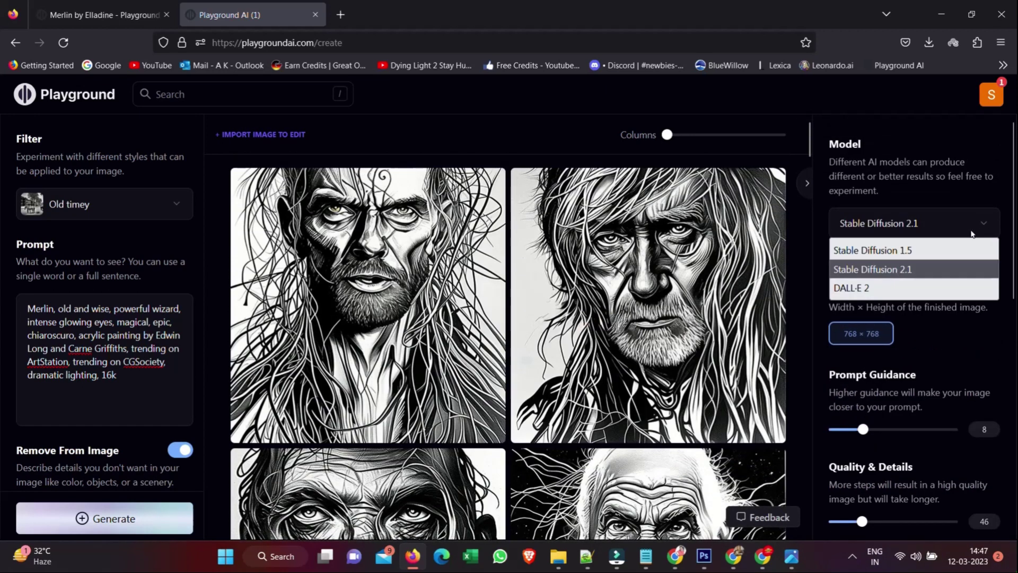
click(897, 252)
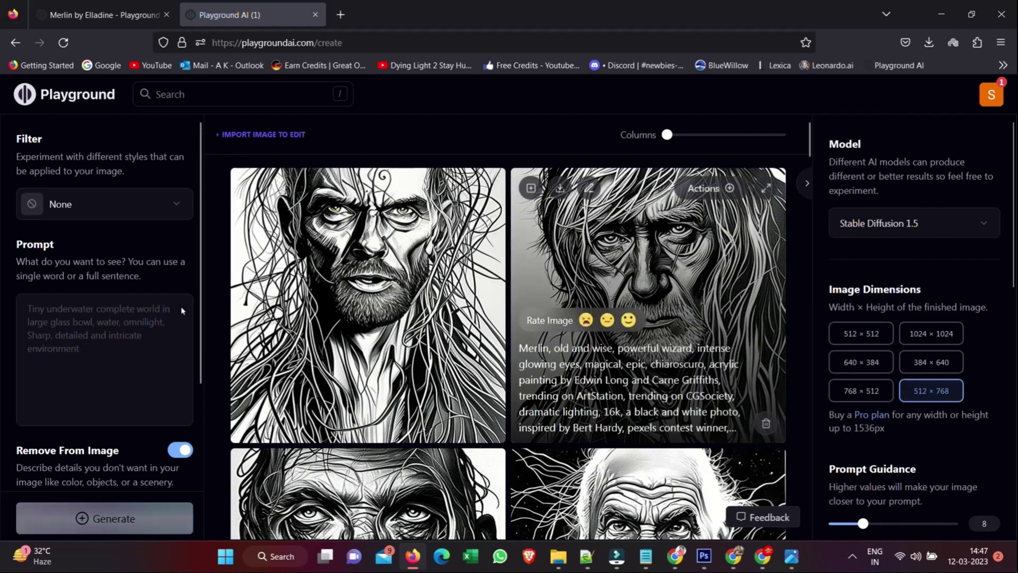
click(81, 321)
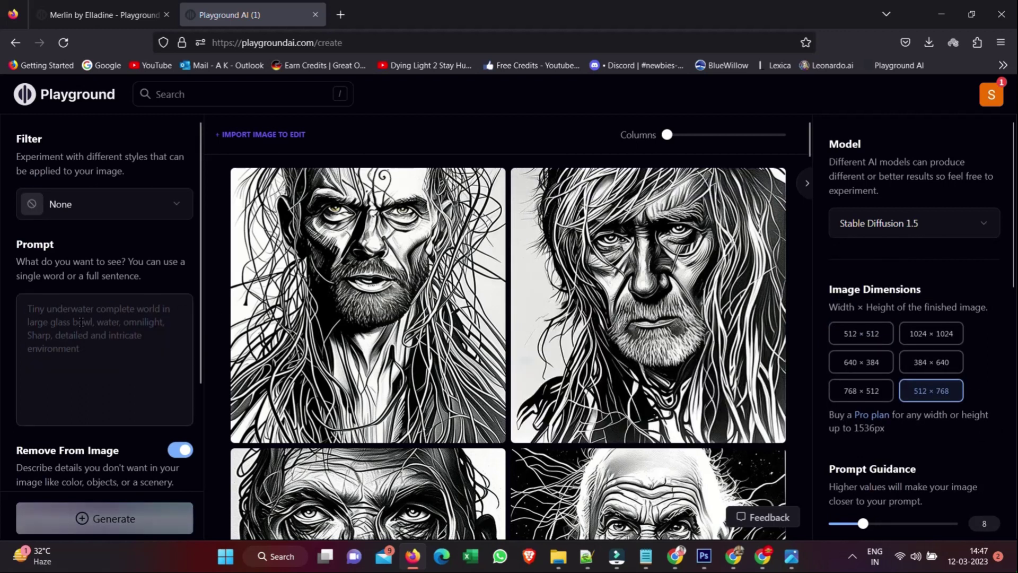
text(Merlin, old and wise, powerful wizard, intense glowing eyes, magical, epic, chiaroscuro, acrylic painting by Edwin Long and Carne Griffiths, trending on ArtStation, trending on CGSociety, dramatic lighting, 16k)
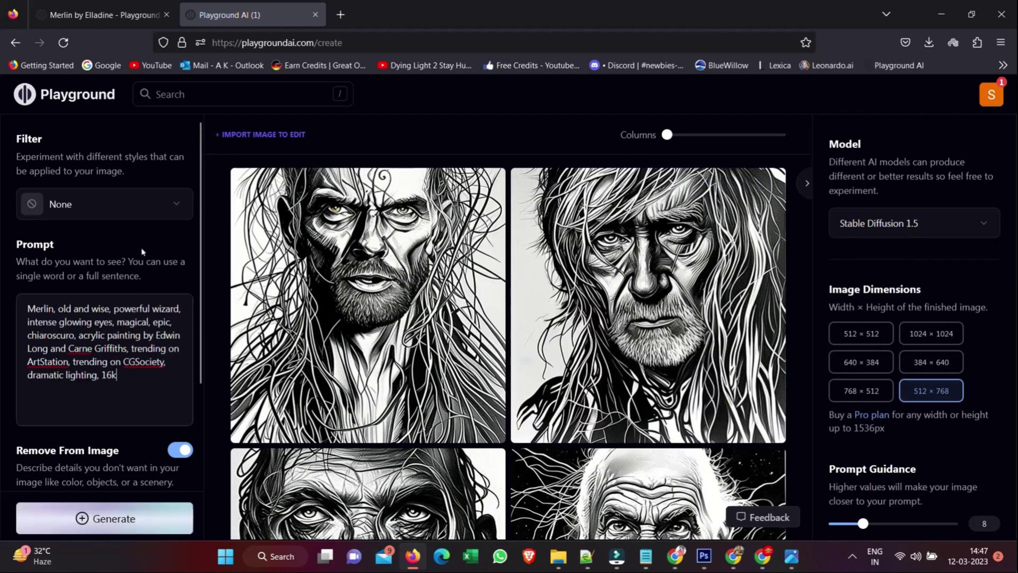
Step: Browse the style filter gallery, including Polaroid, Perfume and Oil Painting
click(171, 205)
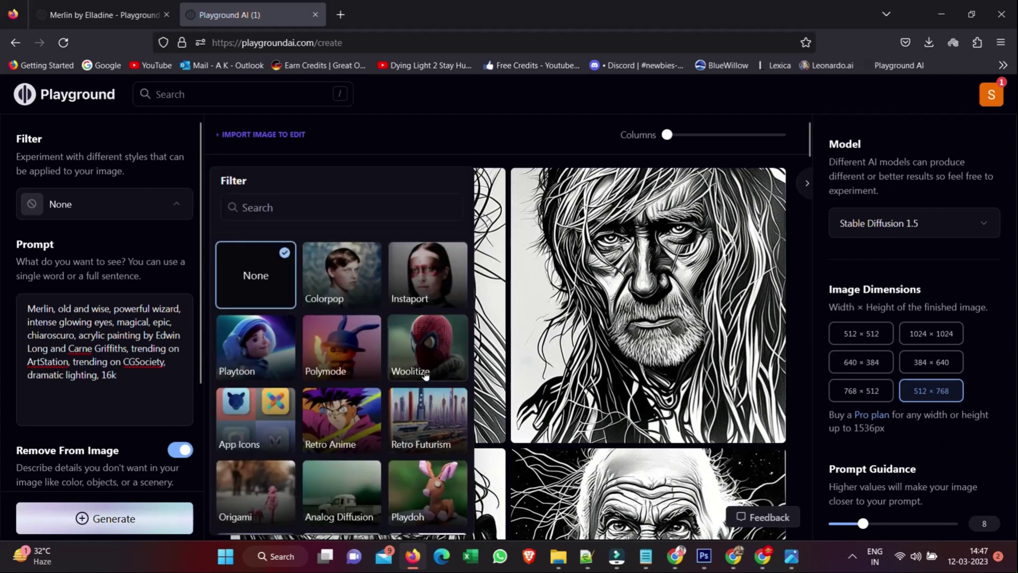
scroll(432, 373, down, 2)
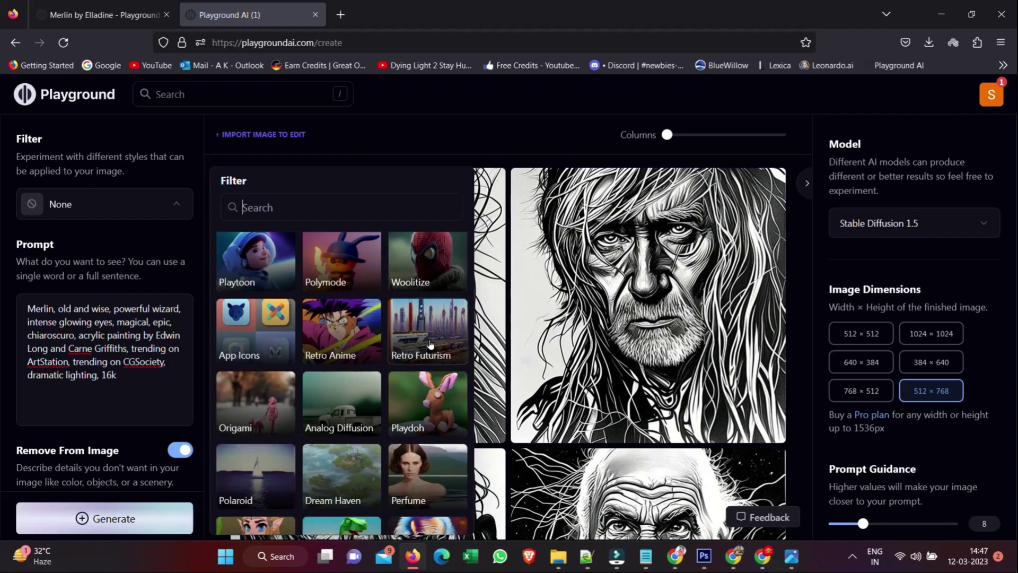
scroll(430, 347, down, 2)
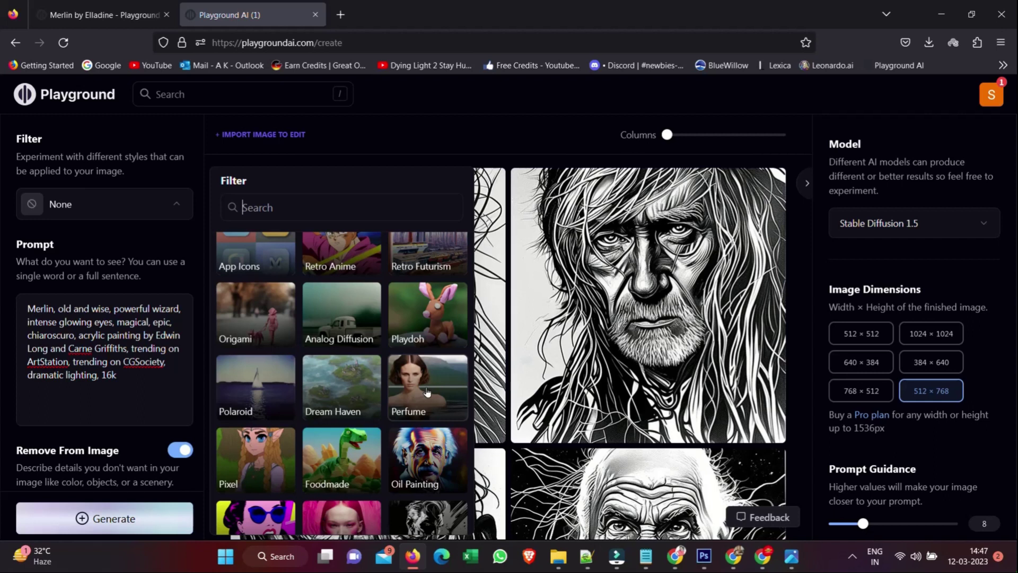
Step: Apply the Perfume filter and generate a batch of Merlin portraits
click(427, 392)
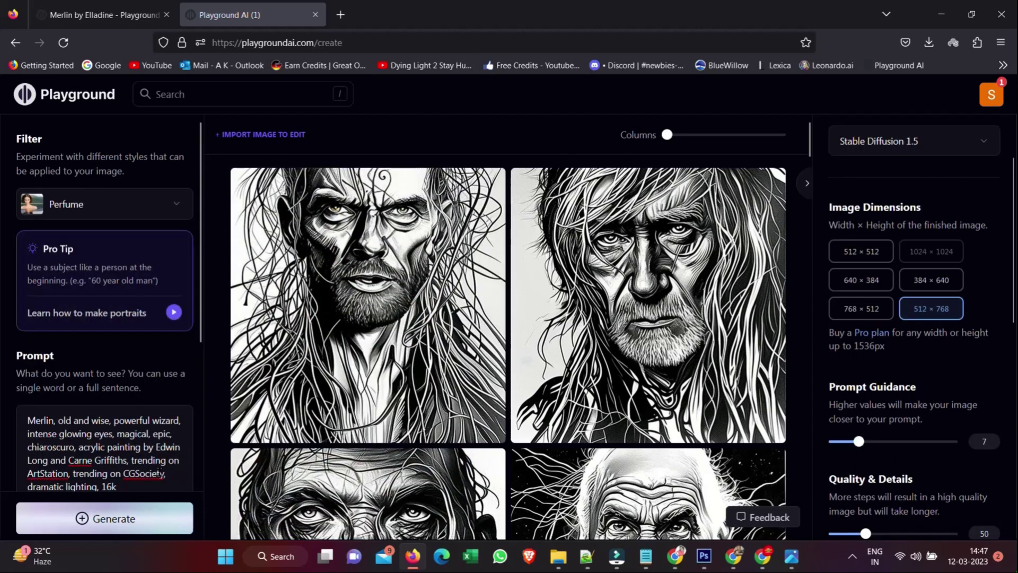
click(120, 522)
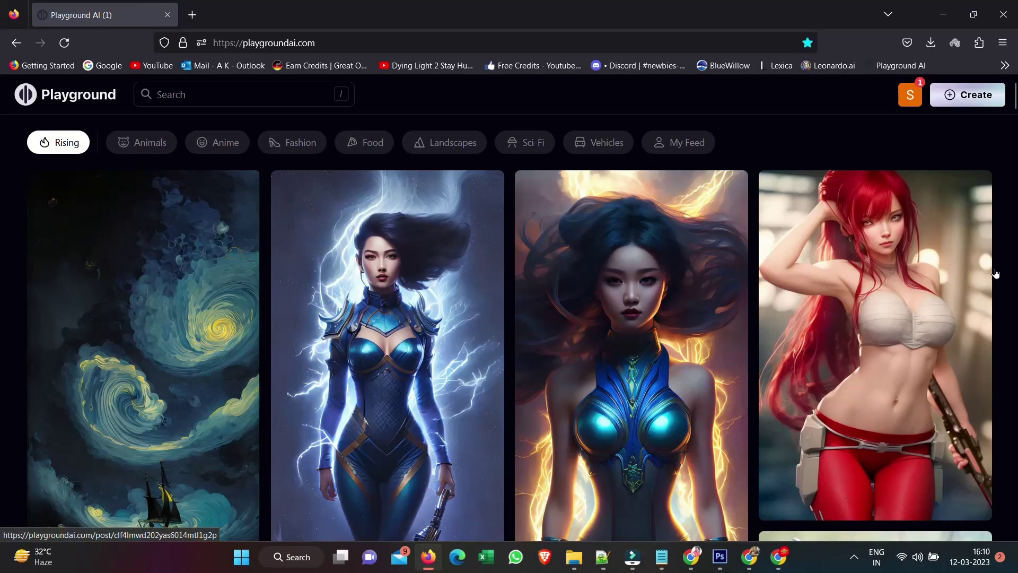
mouse_move(989, 271)
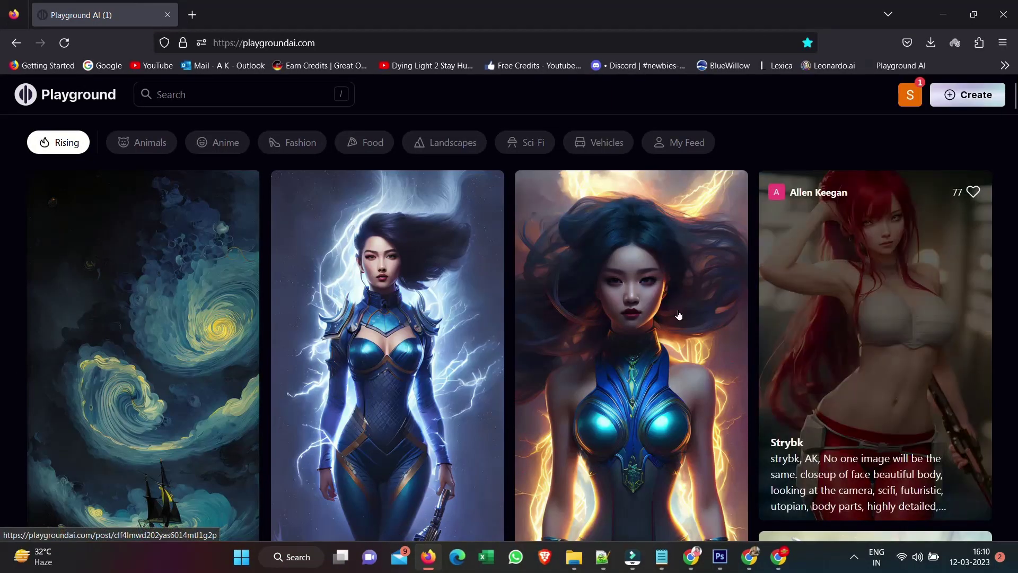
Step: Scroll down through the feed of images
scroll(541, 282, down, 3)
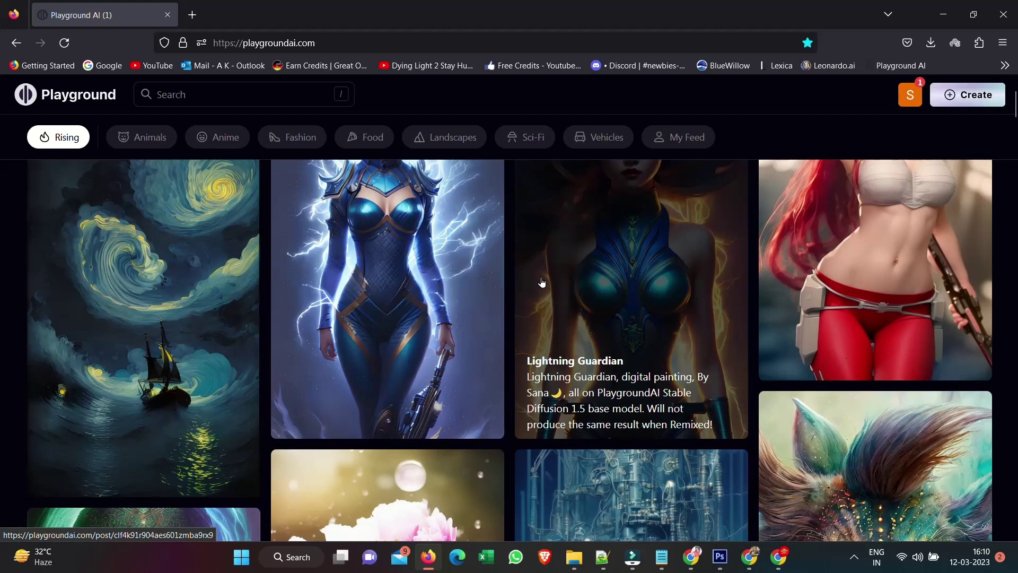
scroll(541, 282, down, 3)
scroll(541, 282, down, 3)
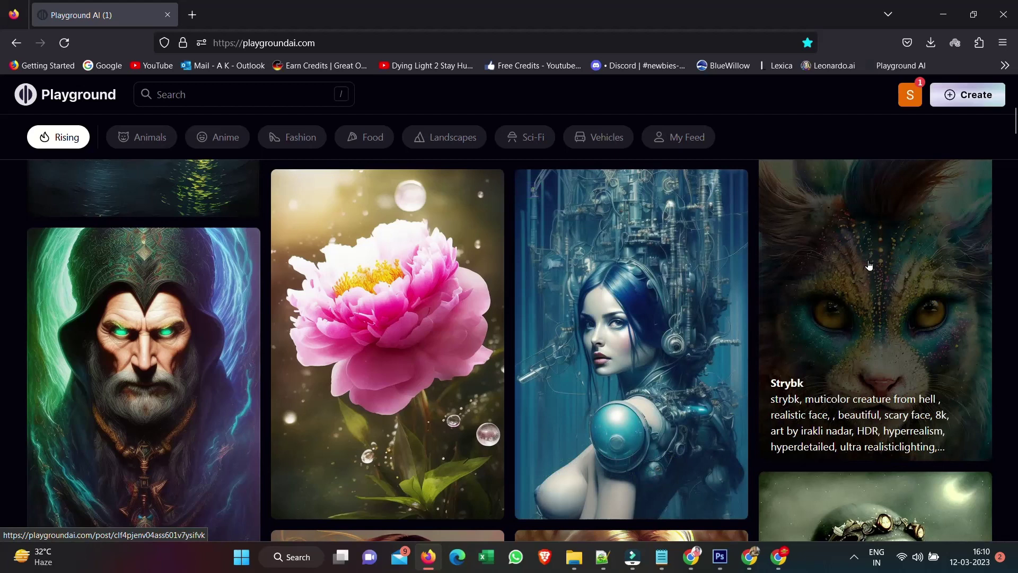
scroll(869, 265, down, 3)
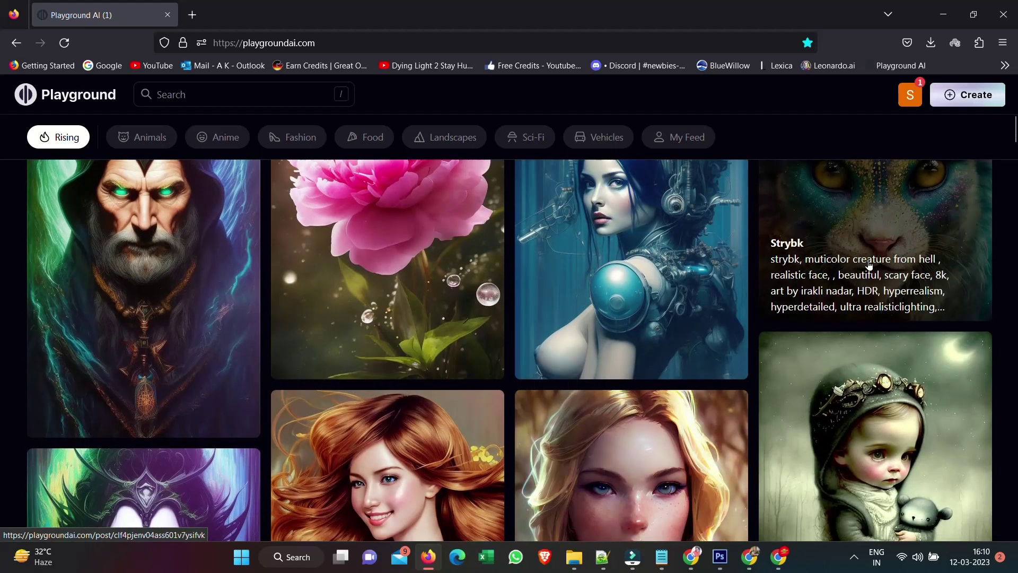
scroll(869, 264, down, 3)
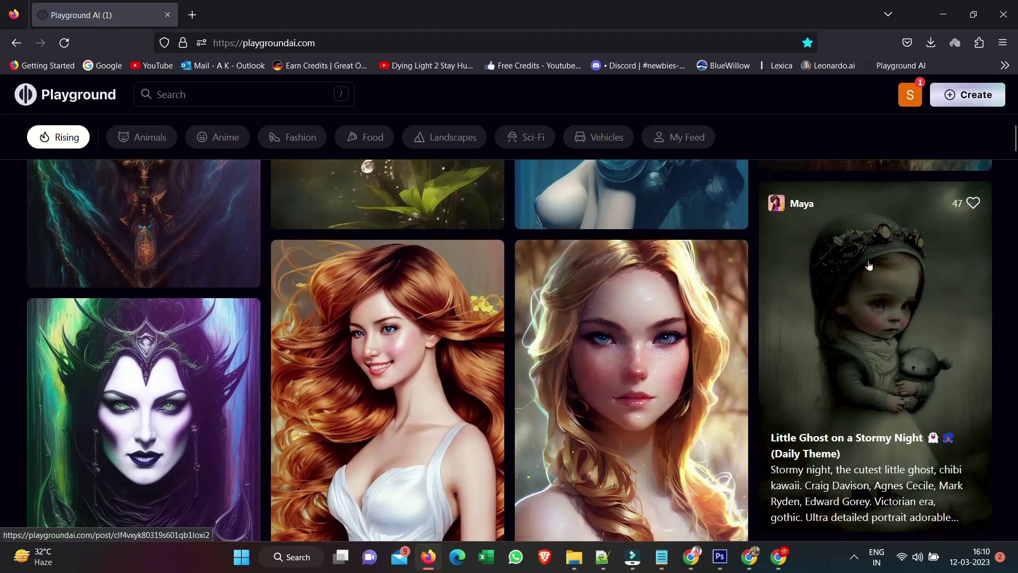
scroll(868, 265, down, 8)
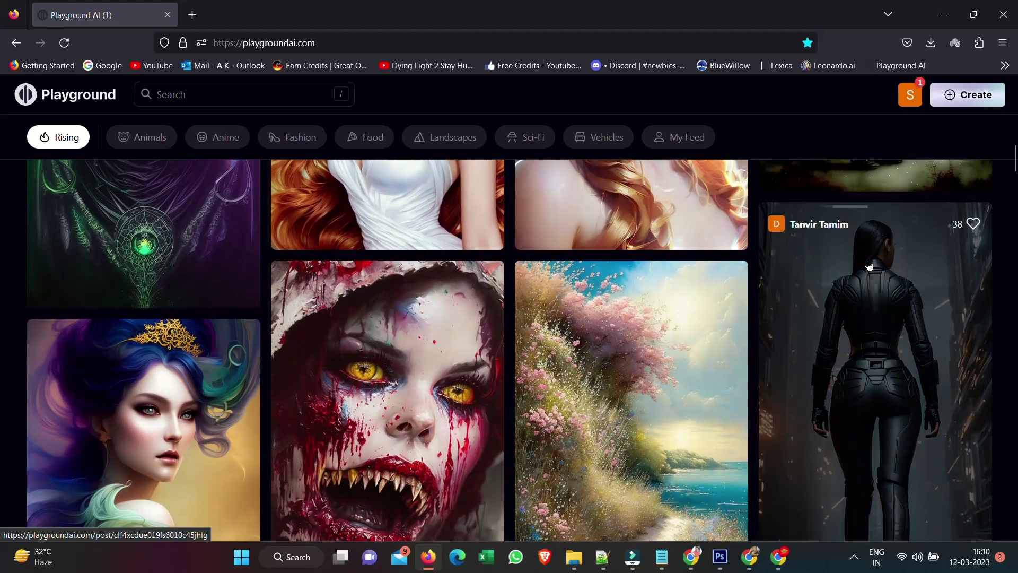
scroll(869, 265, down, 5)
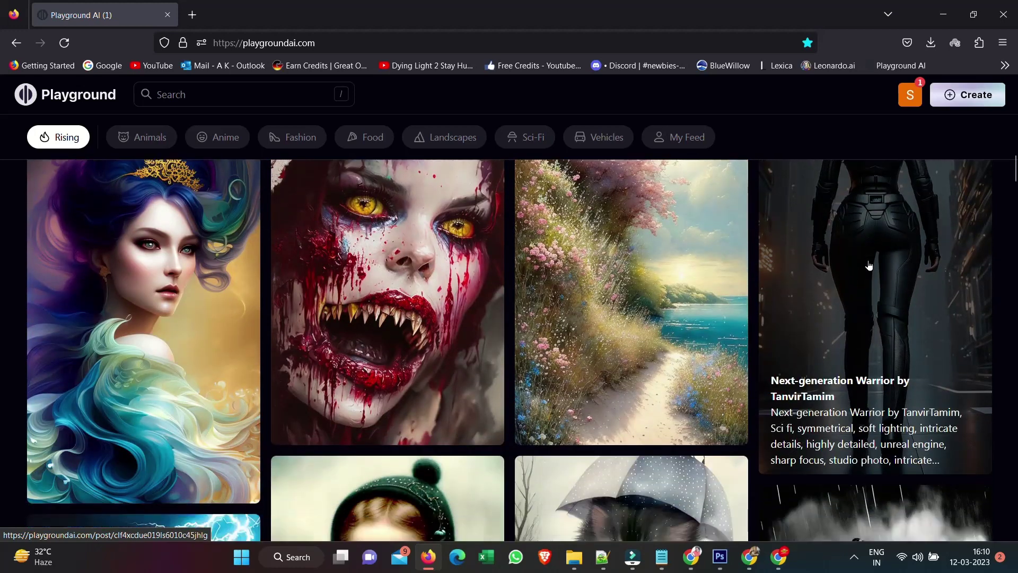
scroll(869, 264, down, 3)
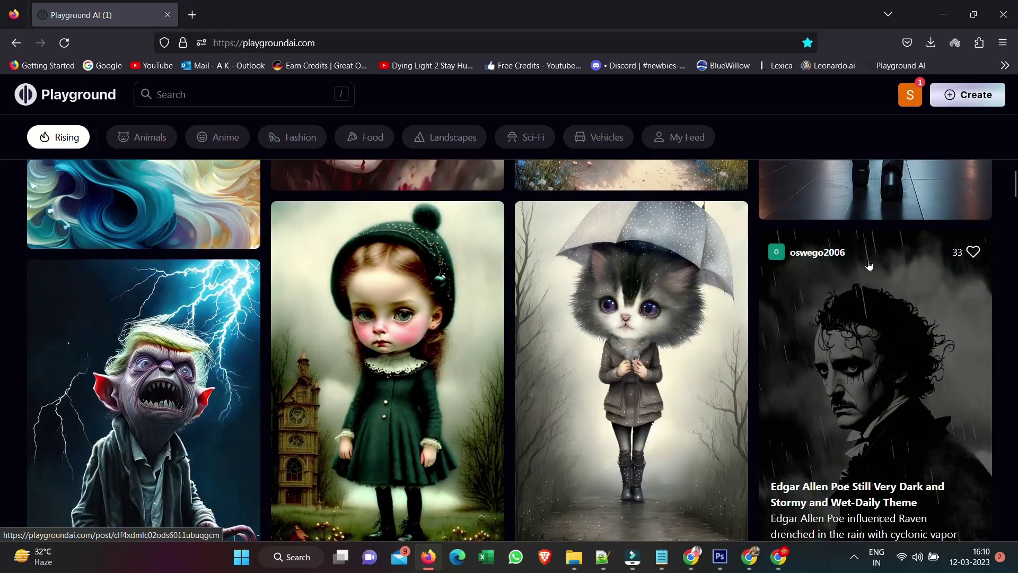
scroll(869, 265, down, 1)
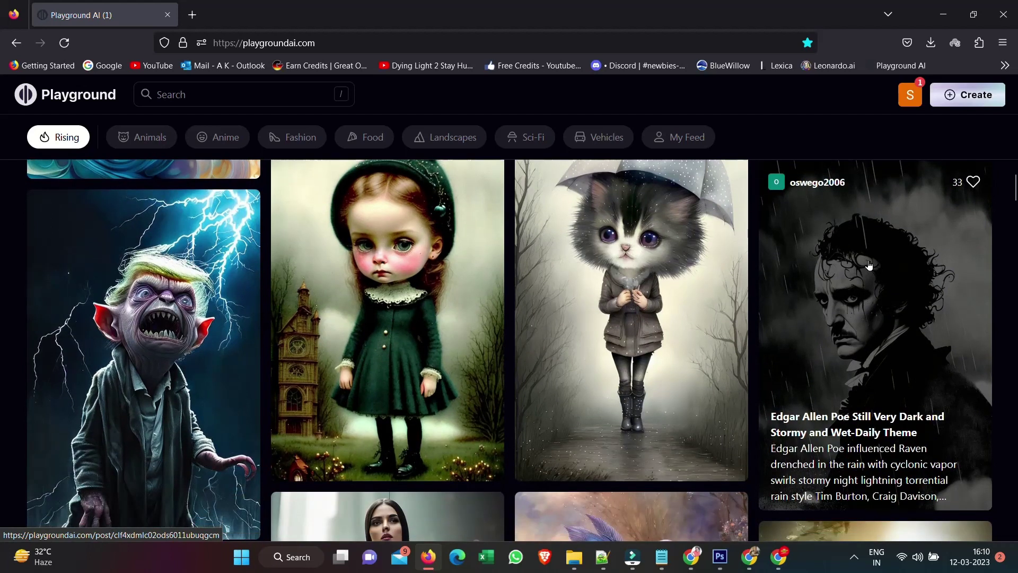
scroll(869, 264, down, 5)
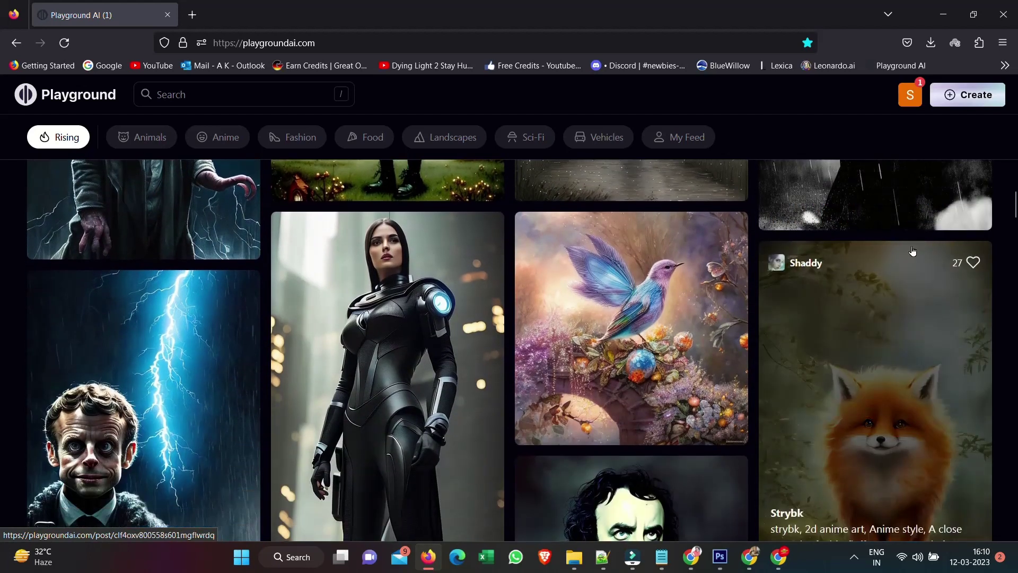
scroll(1011, 236, down, 3)
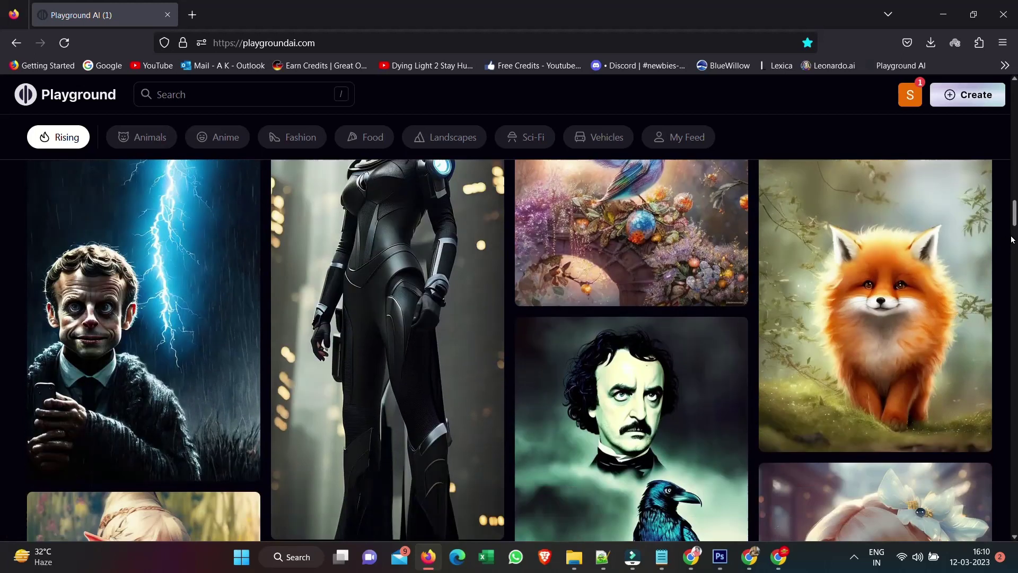
scroll(1011, 239, down, 1)
scroll(1011, 240, down, 4)
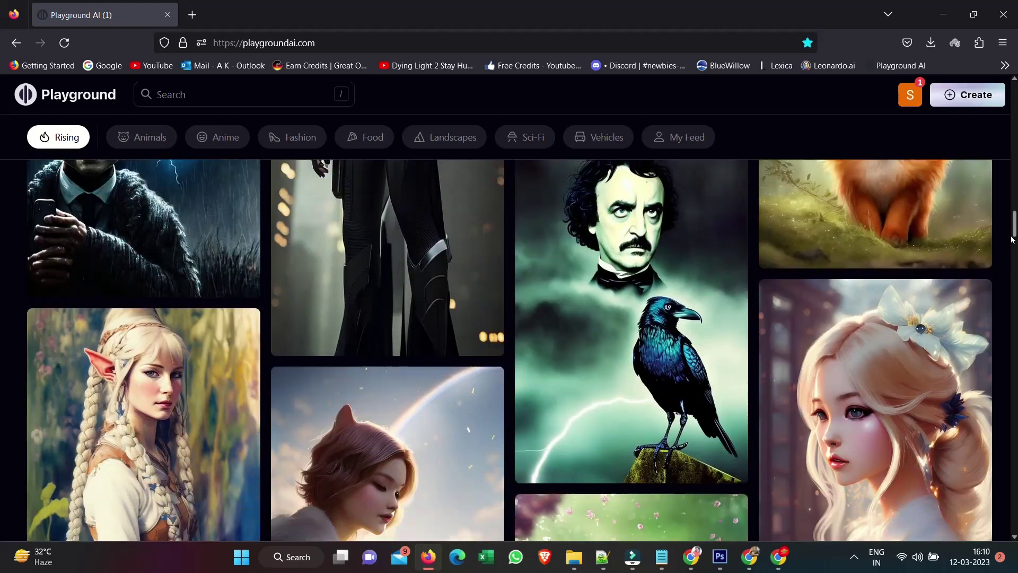
scroll(1011, 239, down, 5)
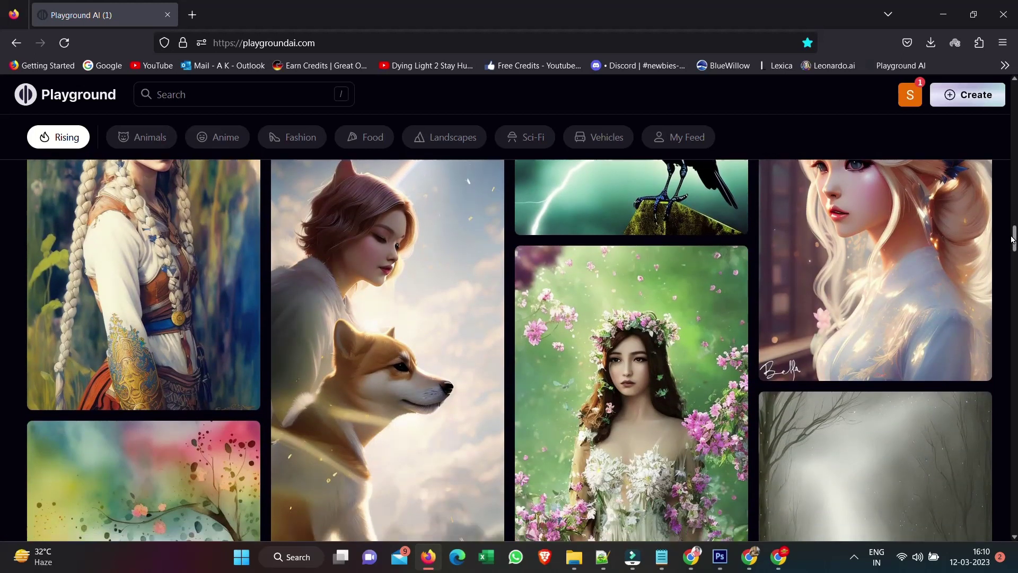
scroll(1012, 239, down, 3)
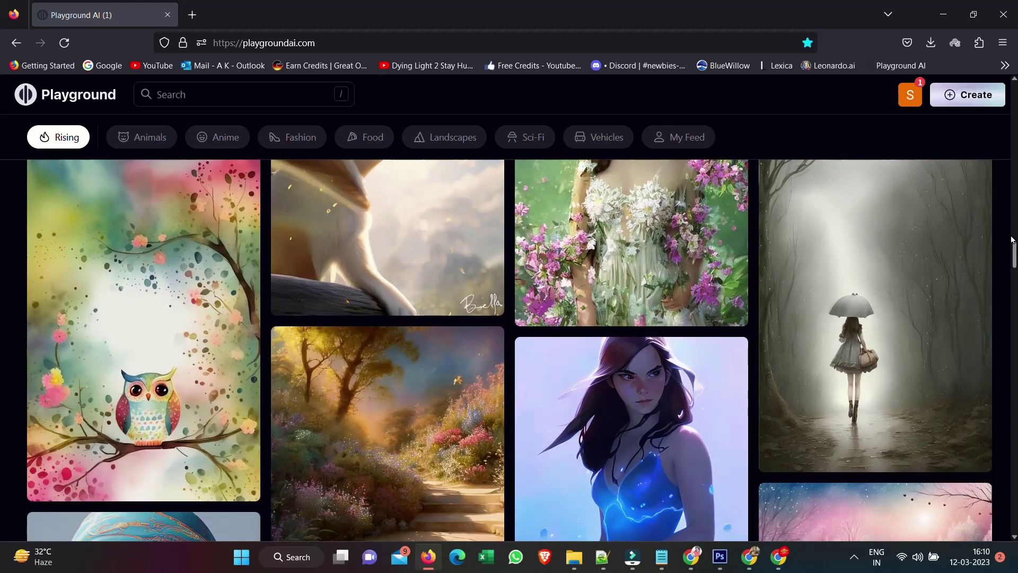
scroll(1012, 238, down, 2)
Step: Edit the old-man Merlin portrait with the instruction 'Close his eyes' and generate the result
scroll(1012, 238, down, 1)
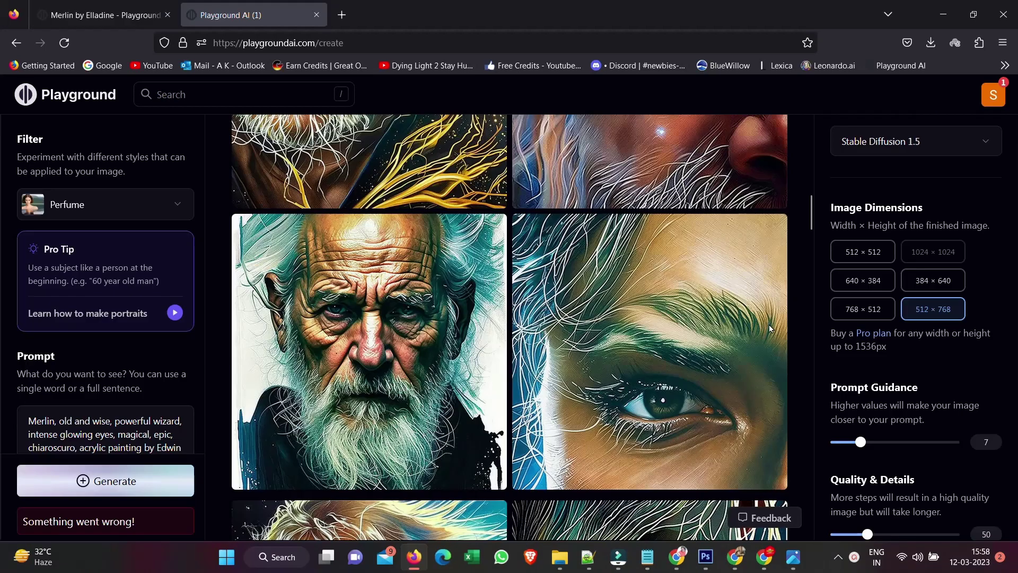
scroll(408, 326, up, 5)
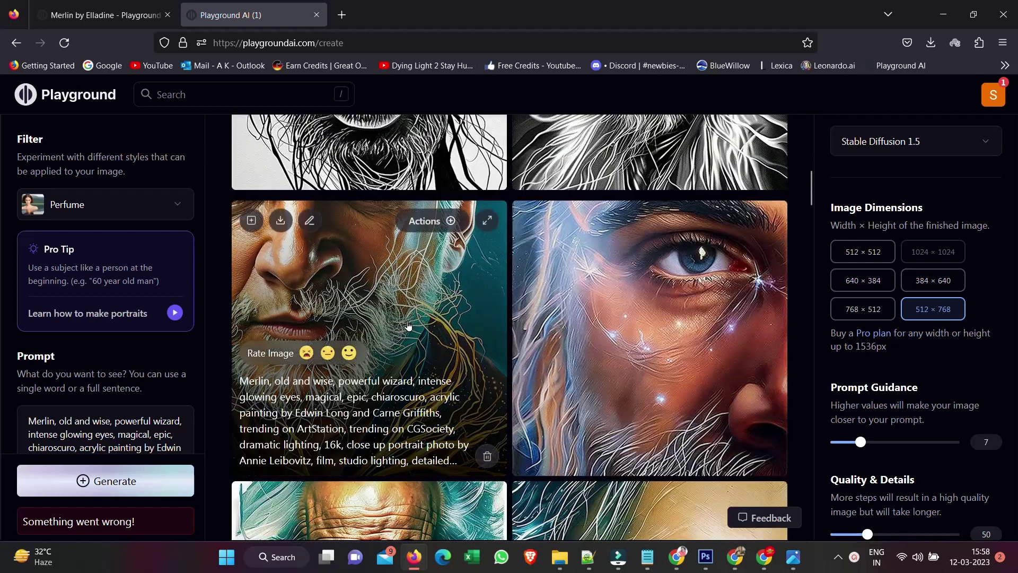
scroll(409, 326, down, 5)
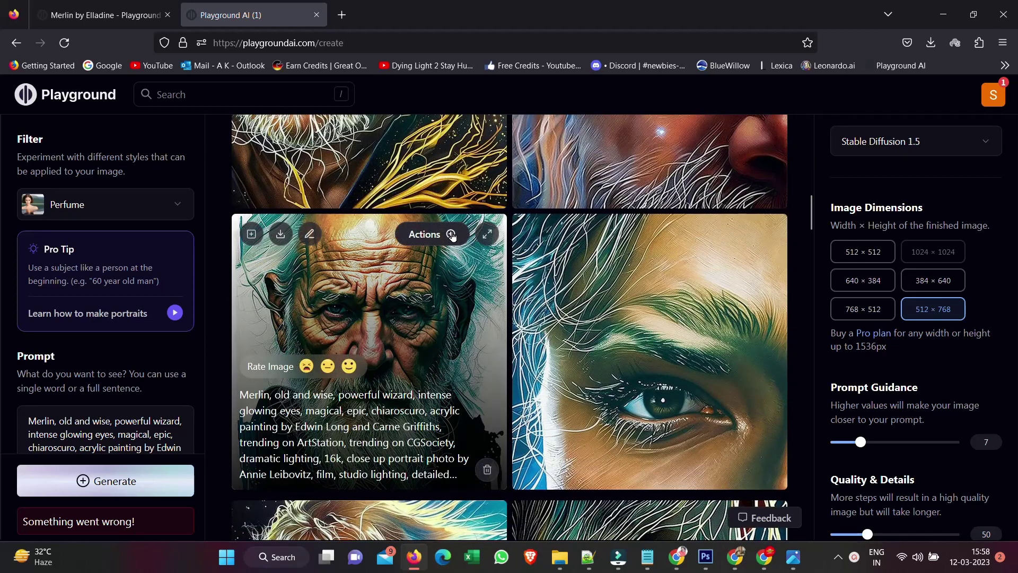
click(452, 235)
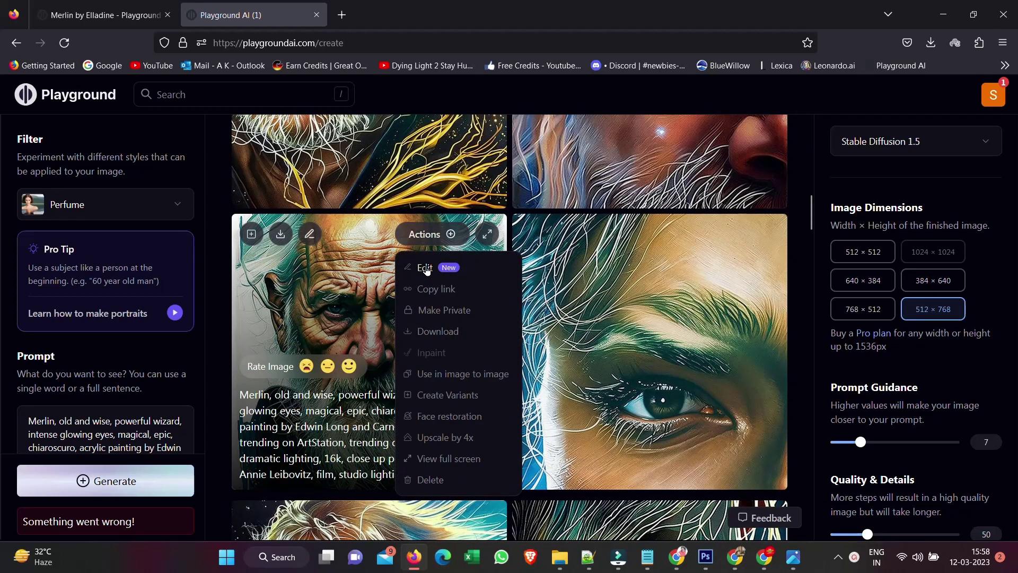
click(426, 267)
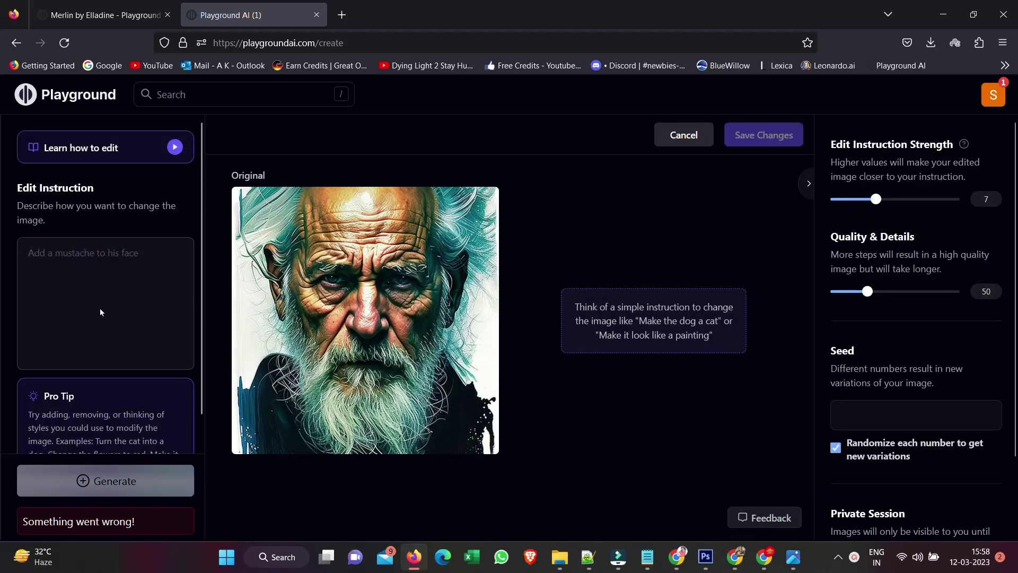
click(101, 312)
text(Close)
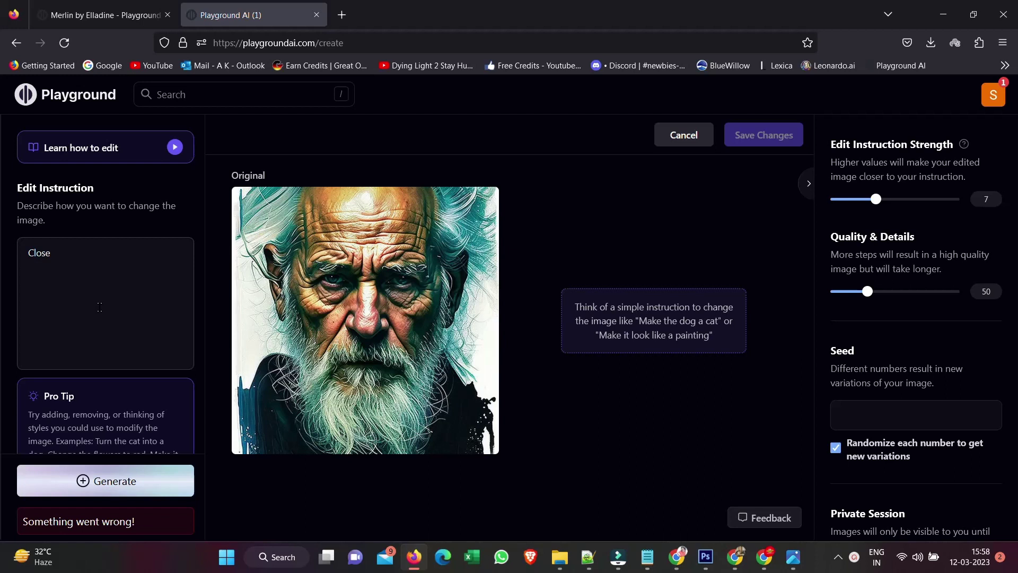
text( his eyes)
click(117, 489)
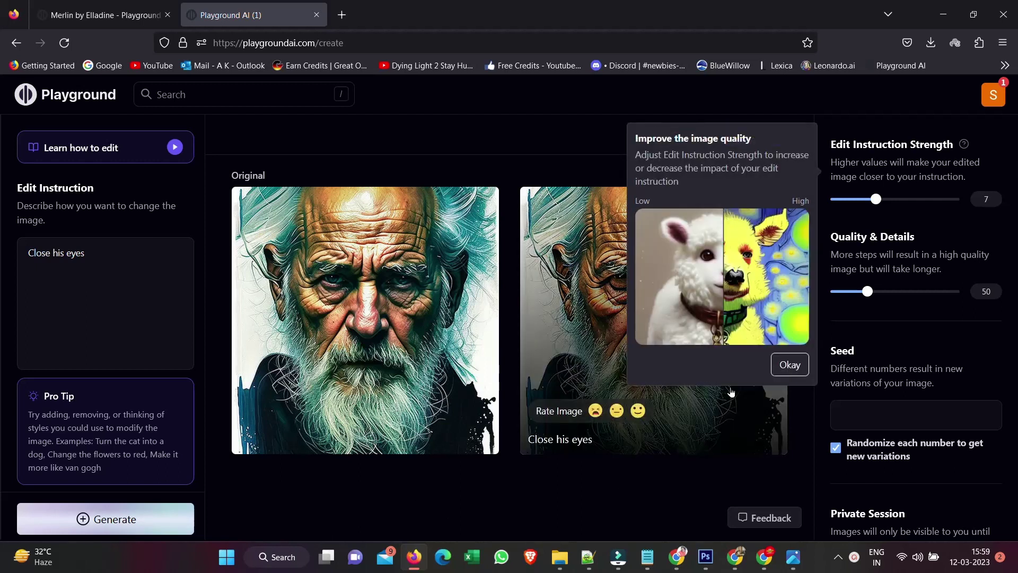
click(790, 365)
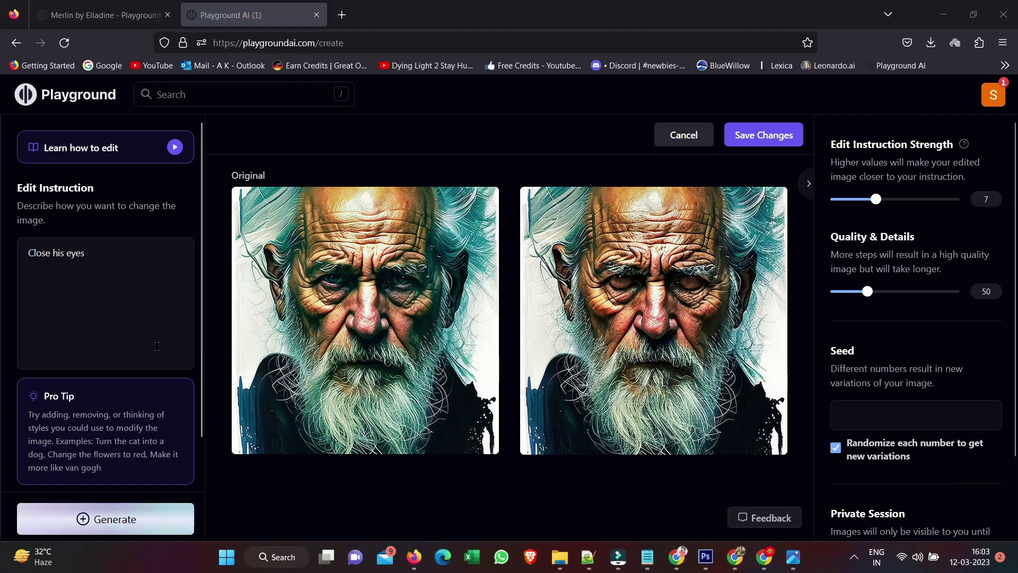
Step: Replace the edit instruction with 'Make his mustache blue, give him an cool expression' and generate
scroll(106, 318, down, 2)
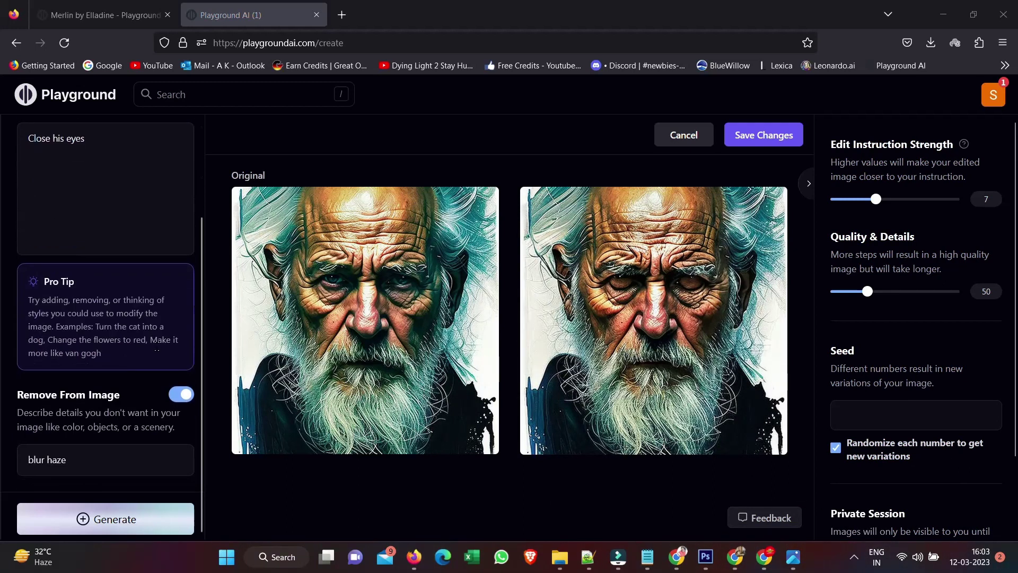
scroll(157, 349, up, 2)
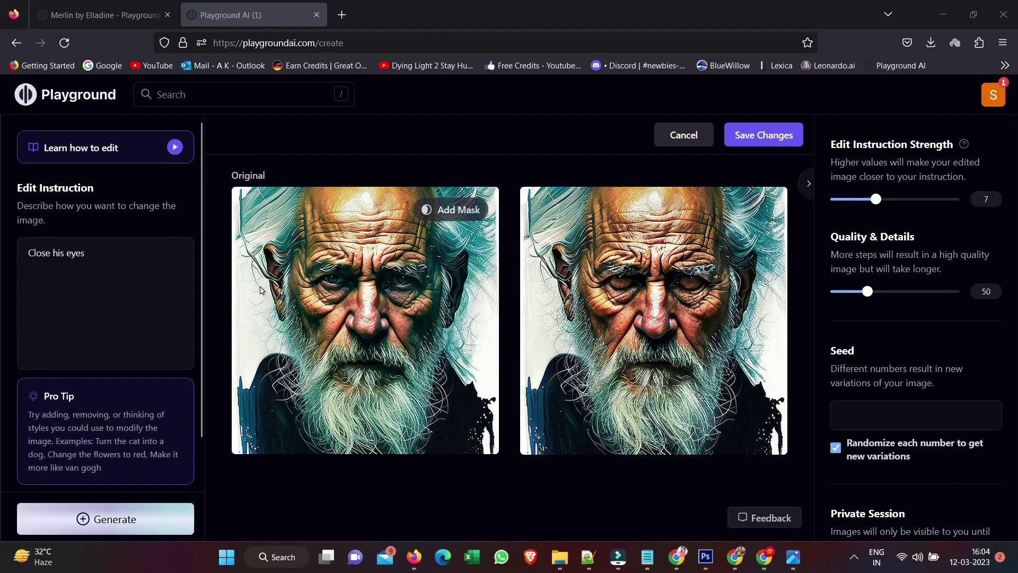
triple_click(98, 253)
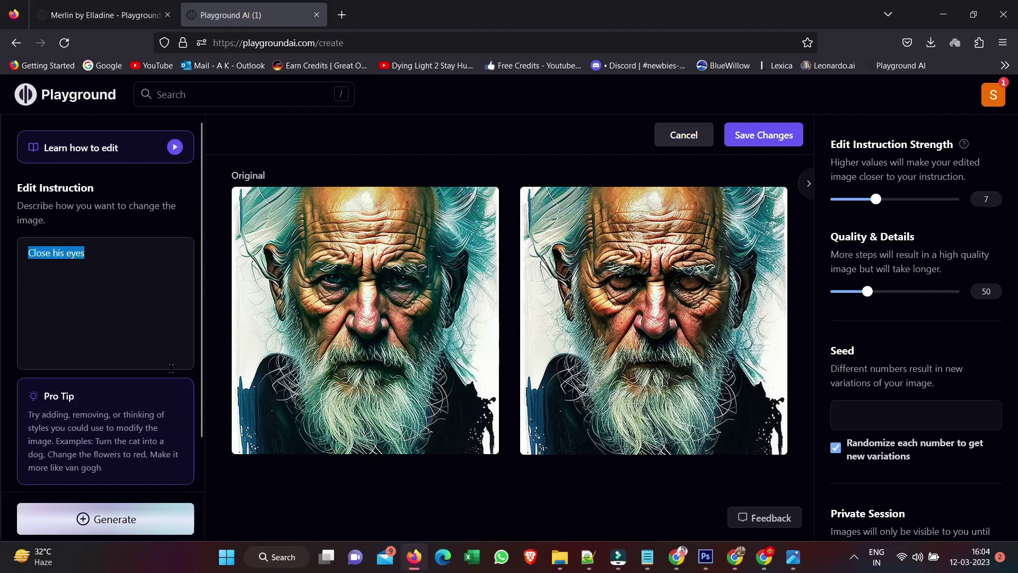
text(Make his mustache blue, give him an cool expression)
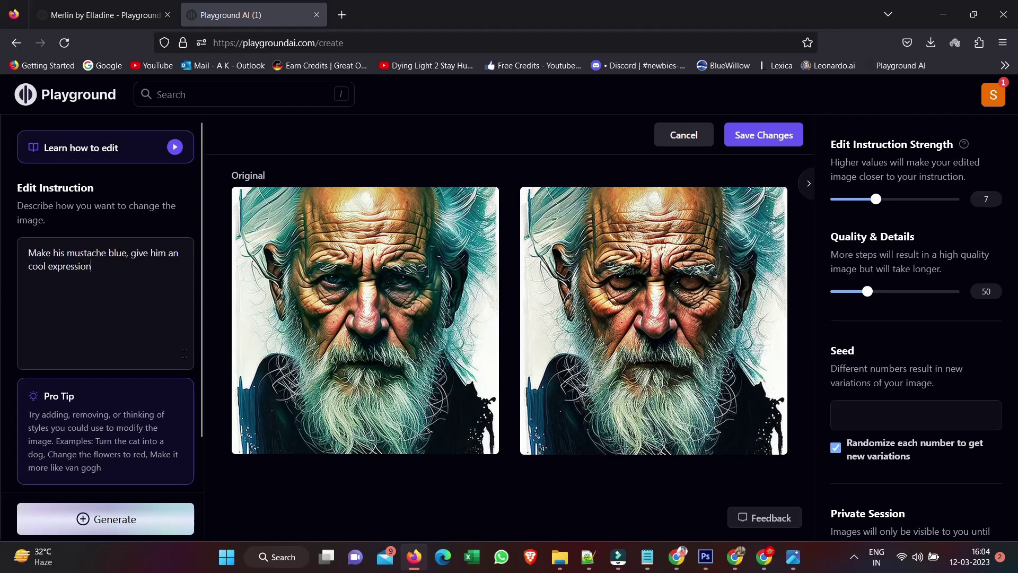
click(126, 525)
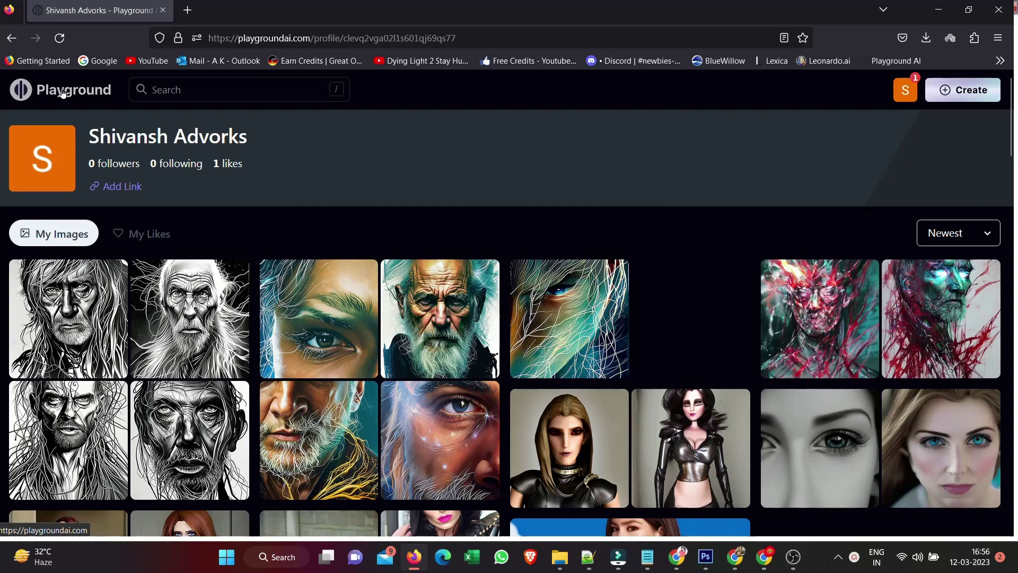
Step: Open the Pricing page and compare Free, Pro at $15/mo and the $10/mo DALL·E 2 add-on
click(900, 96)
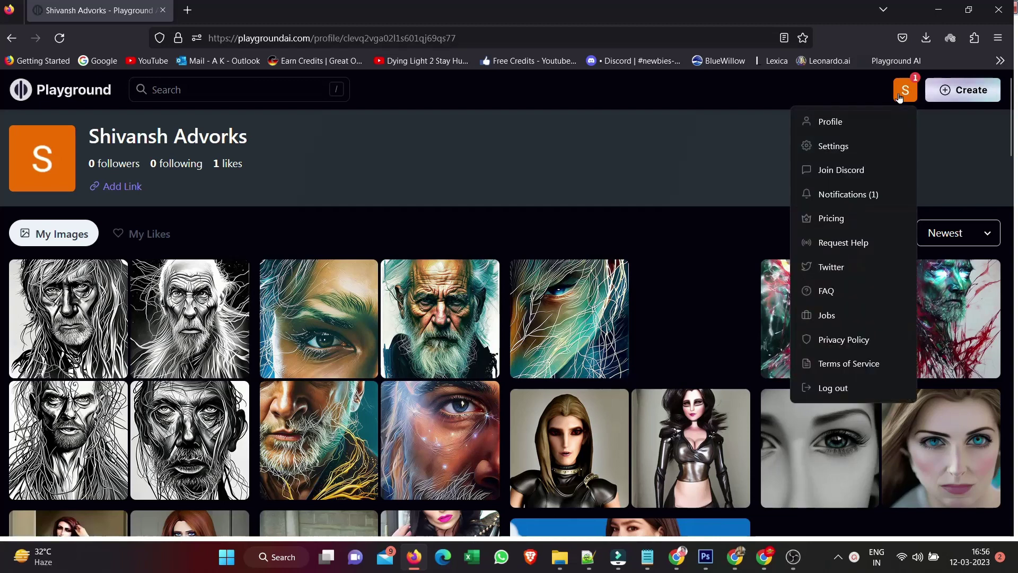
click(832, 218)
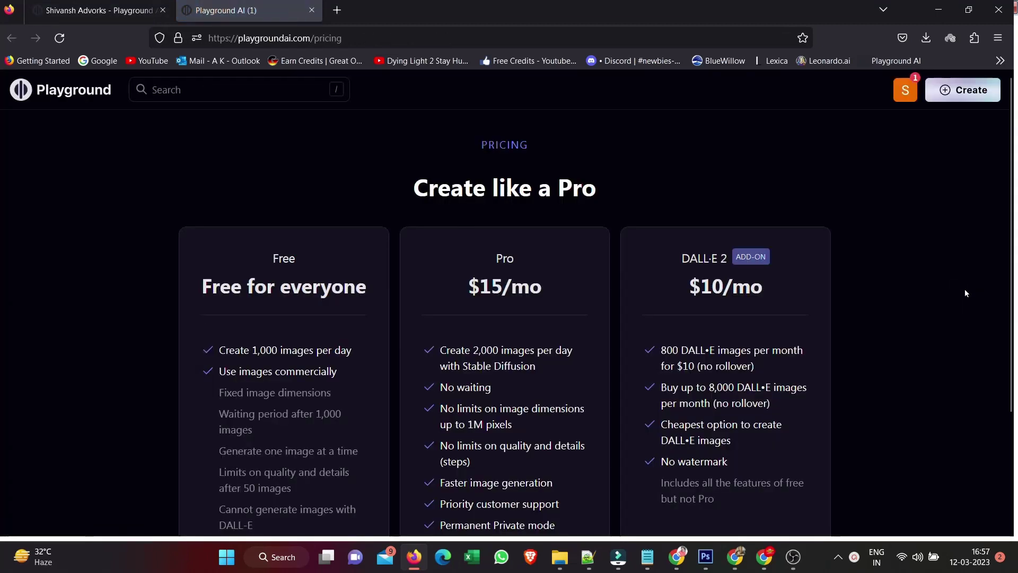
scroll(965, 293, down, 2)
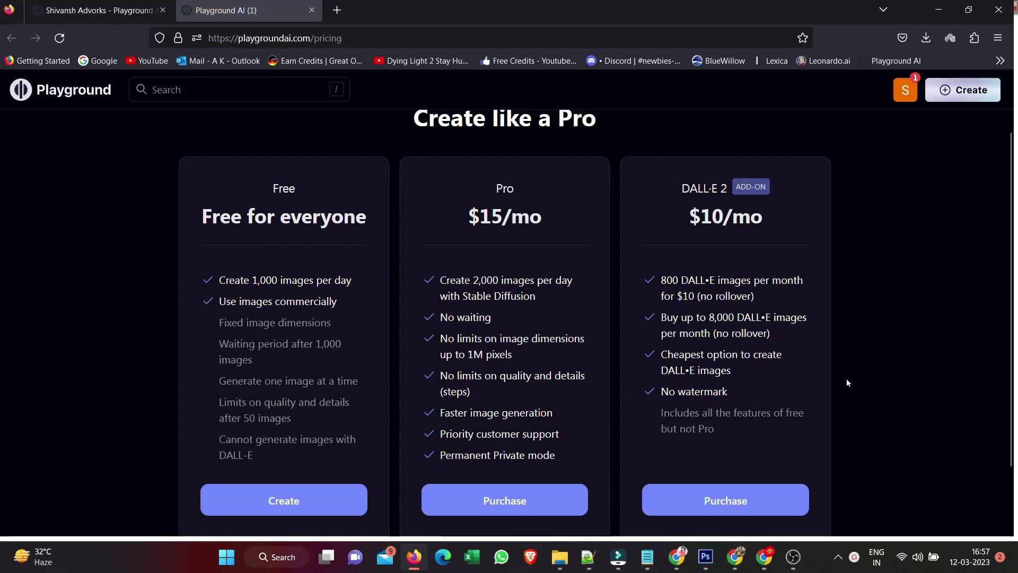
scroll(847, 383, down, 1)
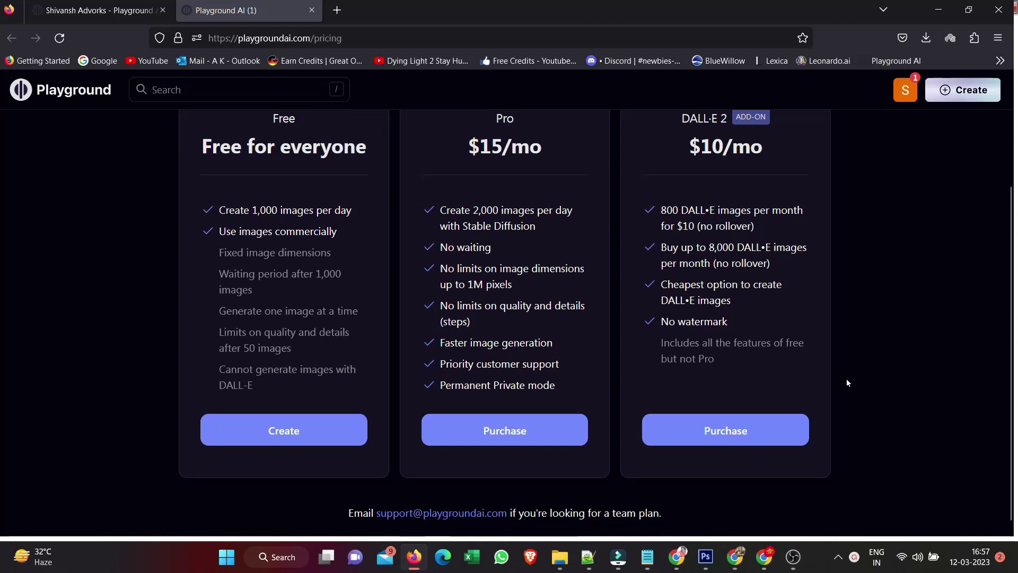
scroll(847, 382, up, 2)
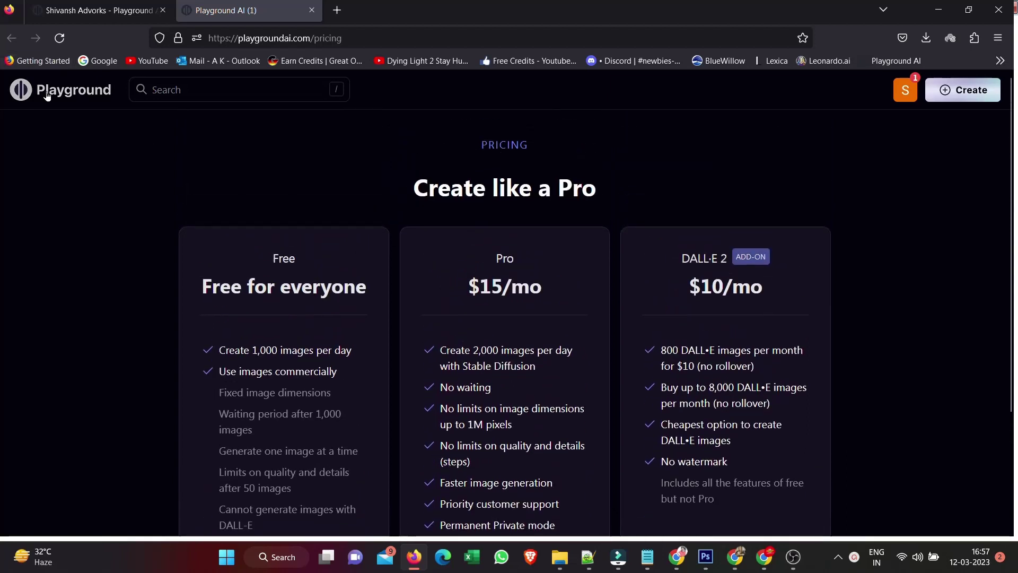
scroll(270, 395, down, 1)
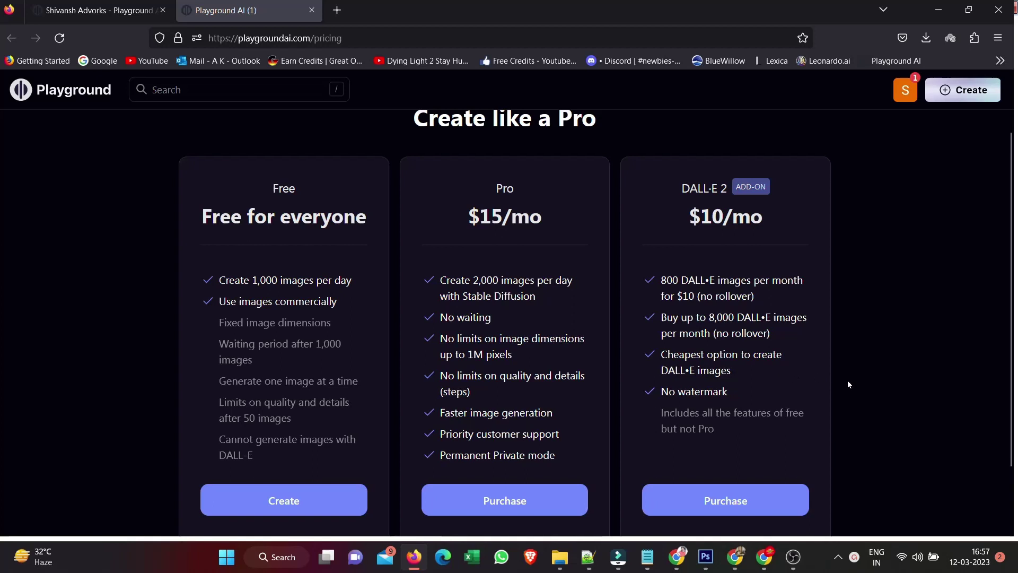
scroll(847, 378, down, 1)
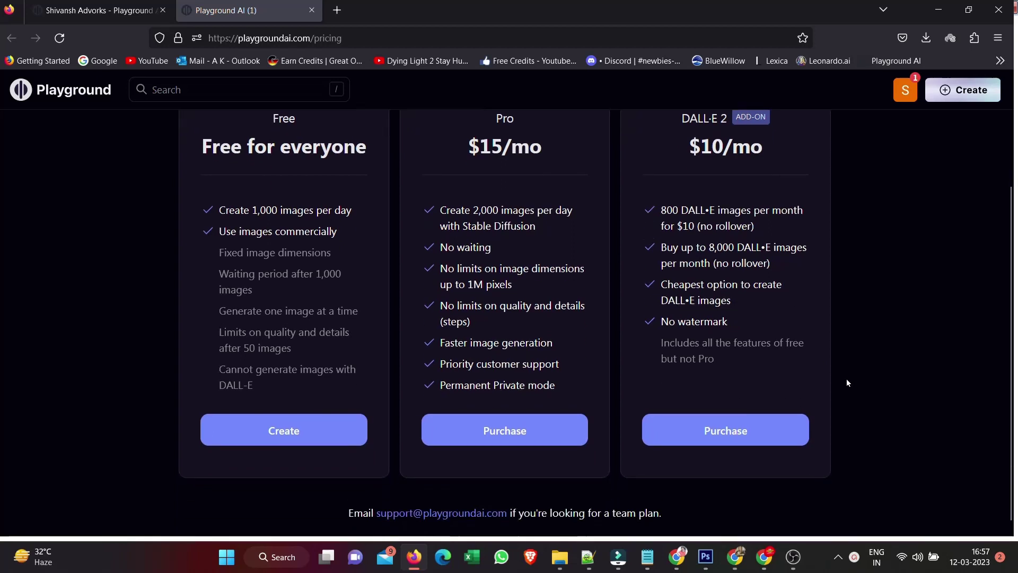
scroll(847, 378, up, 2)
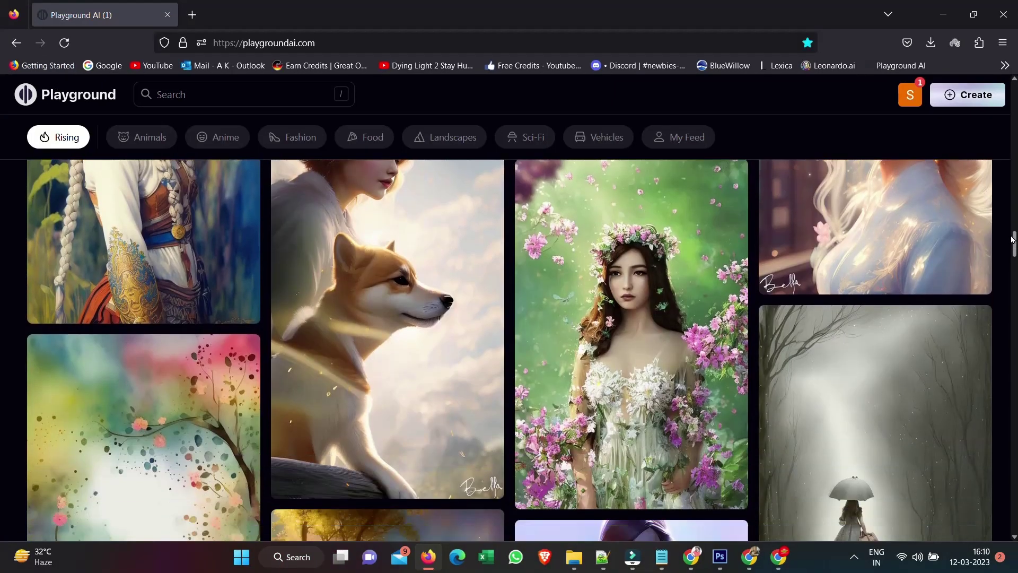
Step: Scroll further down the Rising community feed of AI-generated images
scroll(1013, 240, down, 3)
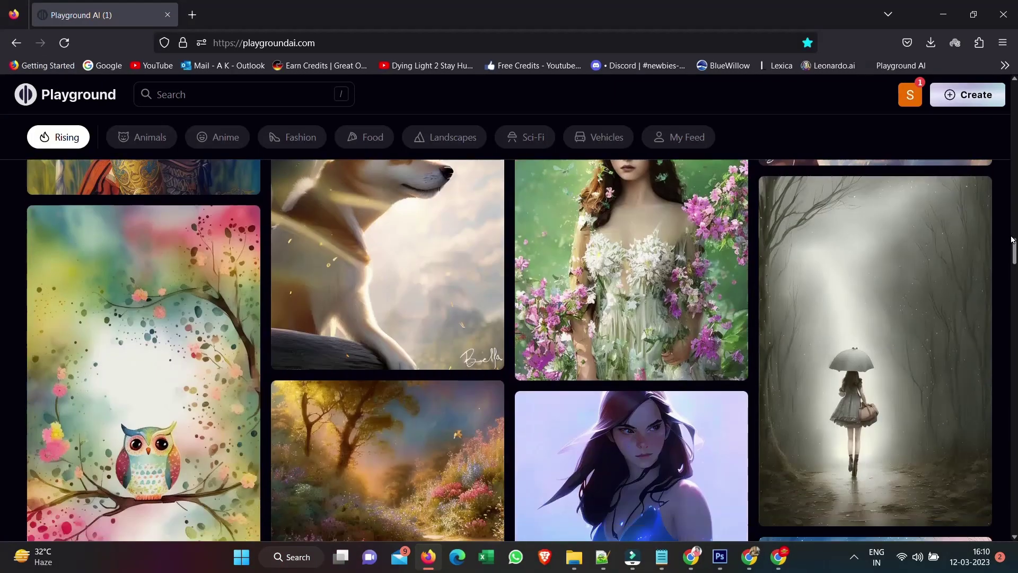
scroll(1013, 240, down, 2)
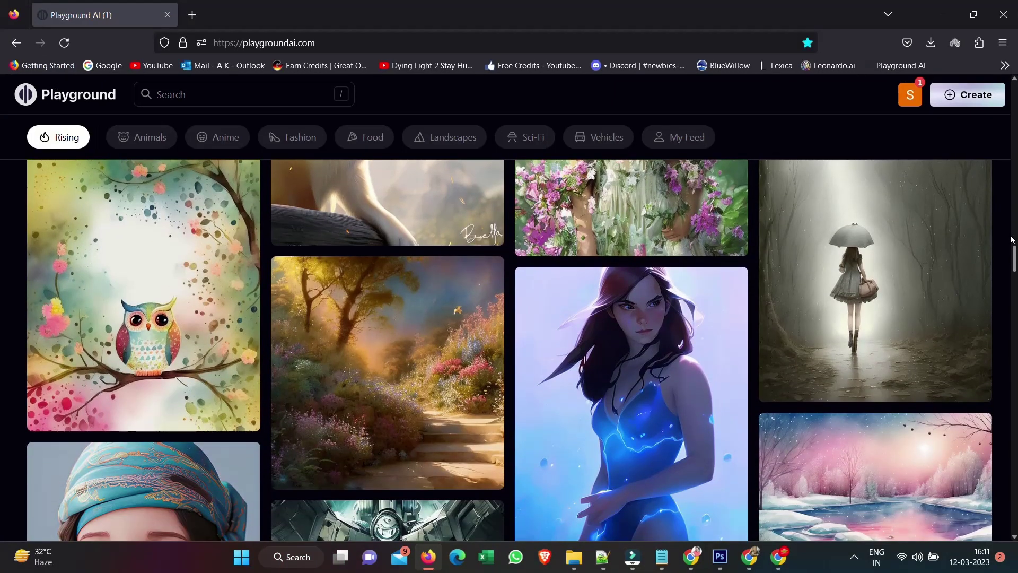
scroll(1013, 240, down, 1)
scroll(1013, 240, down, 4)
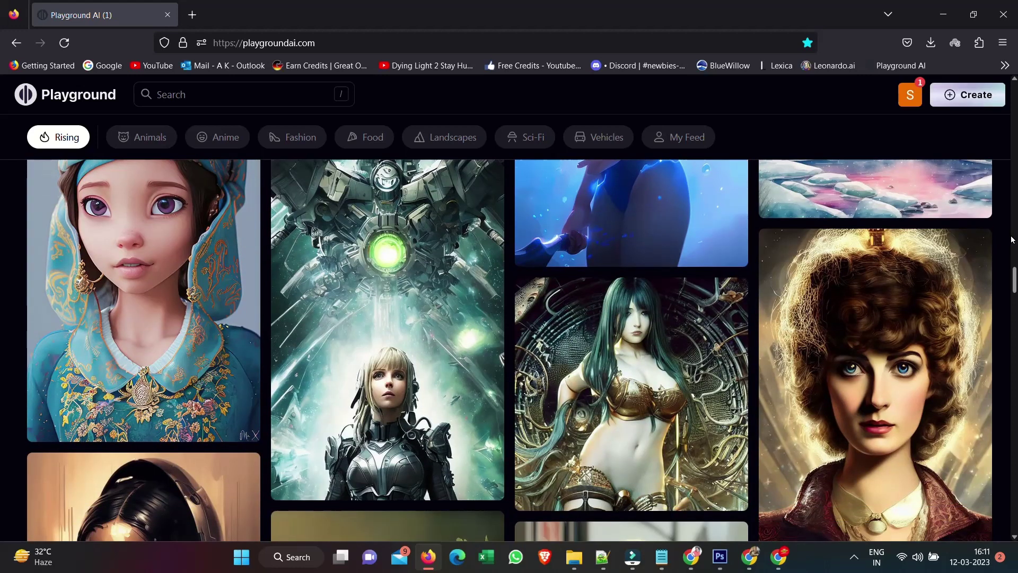
scroll(1013, 240, down, 1)
scroll(1012, 240, down, 2)
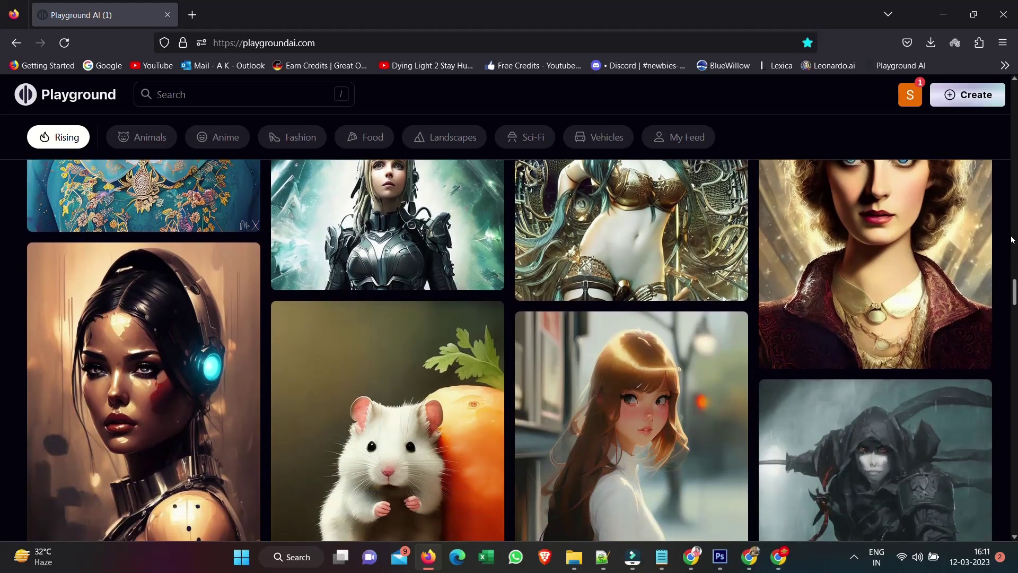
scroll(1012, 240, down, 2)
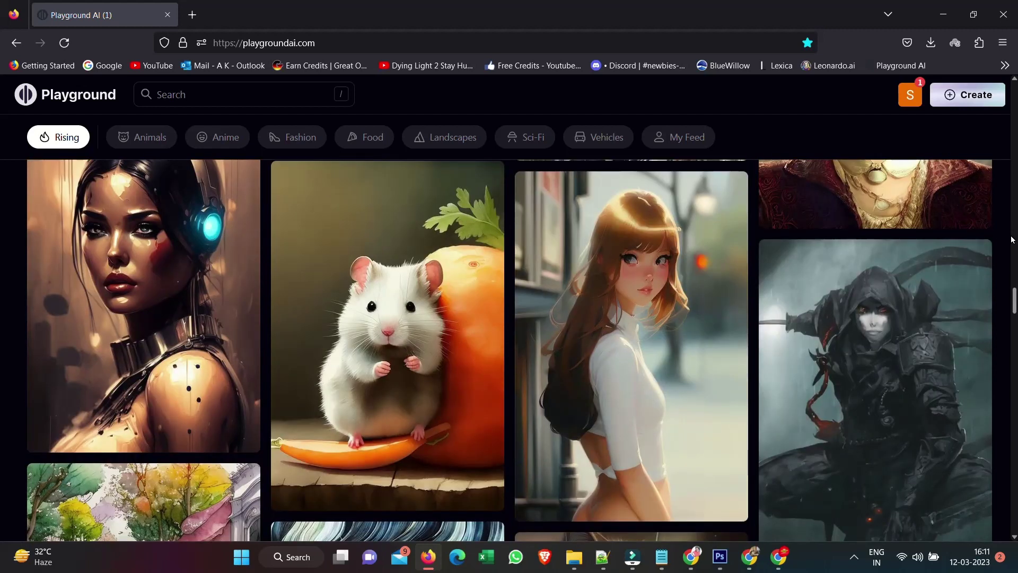